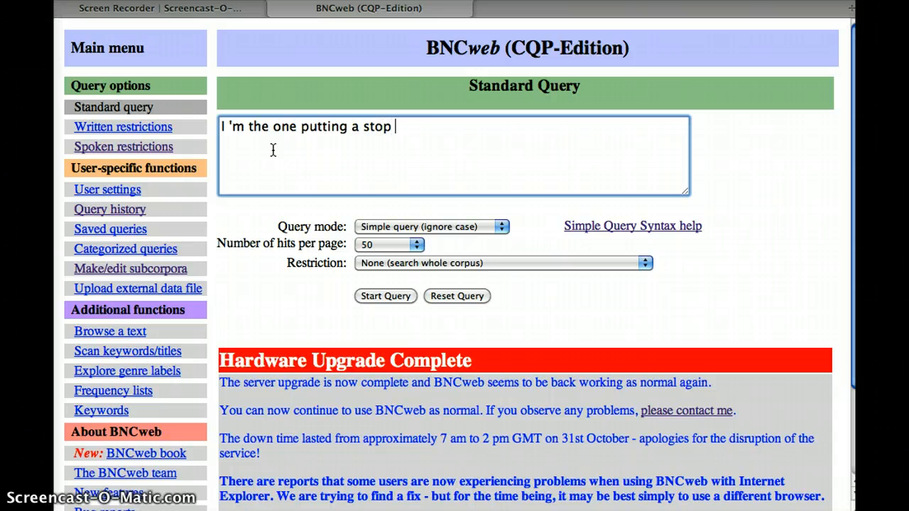
# Finish entering the phrase "I 'm the one putting a stop to it" and run it as a standard query.
pyautogui.click(296, 187)
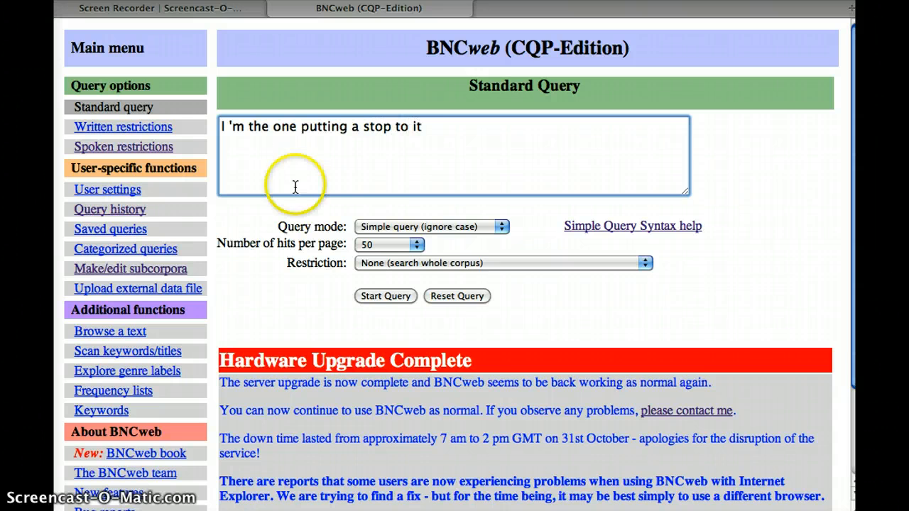
pyautogui.click(368, 294)
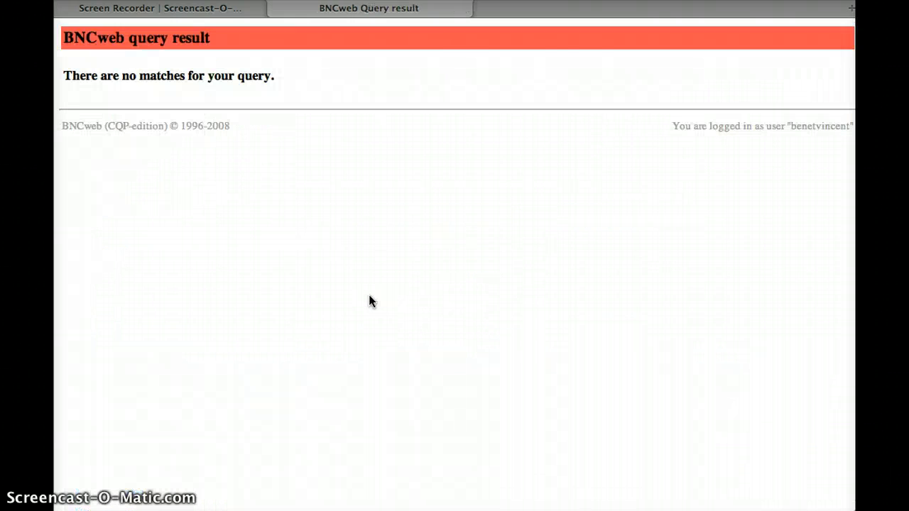
# Return to the query form, remove "I 'm the one" and run the query "putting a stop to it".
pyautogui.press('super+Left')
pyautogui.click(300, 129)
pyautogui.hotkey('alt', 'shift', 'Left')
pyautogui.hotkey('alt', 'shift', 'Left')
pyautogui.hotkey('alt', 'shift', 'Left')
pyautogui.hotkey('alt', 'shift', 'Left')
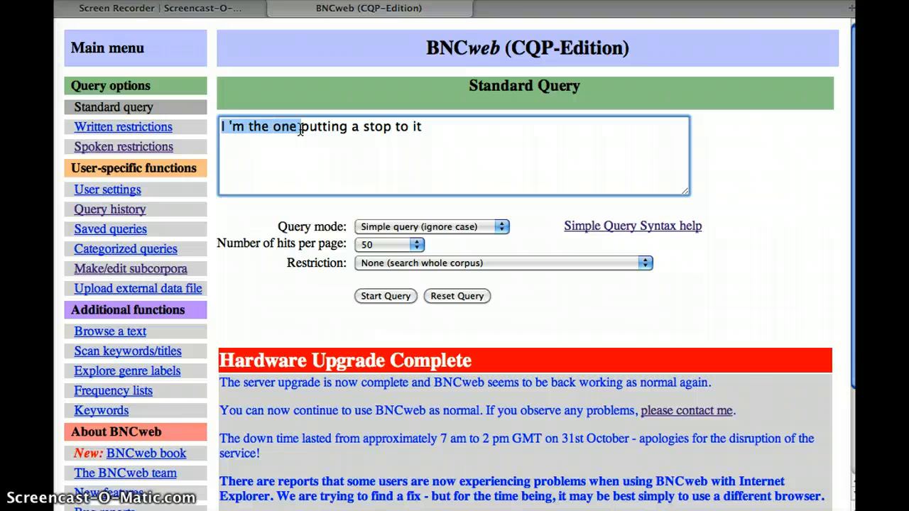
pyautogui.press('BackSpace')
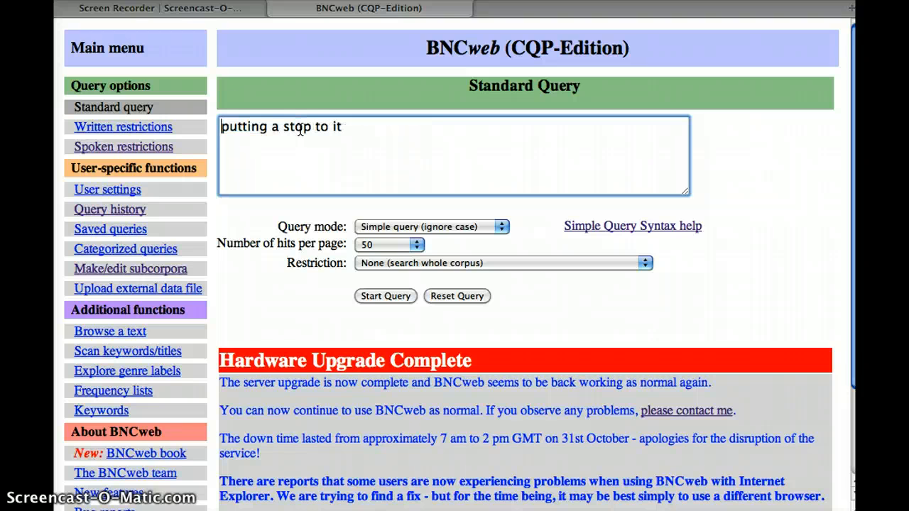
pyautogui.click(378, 296)
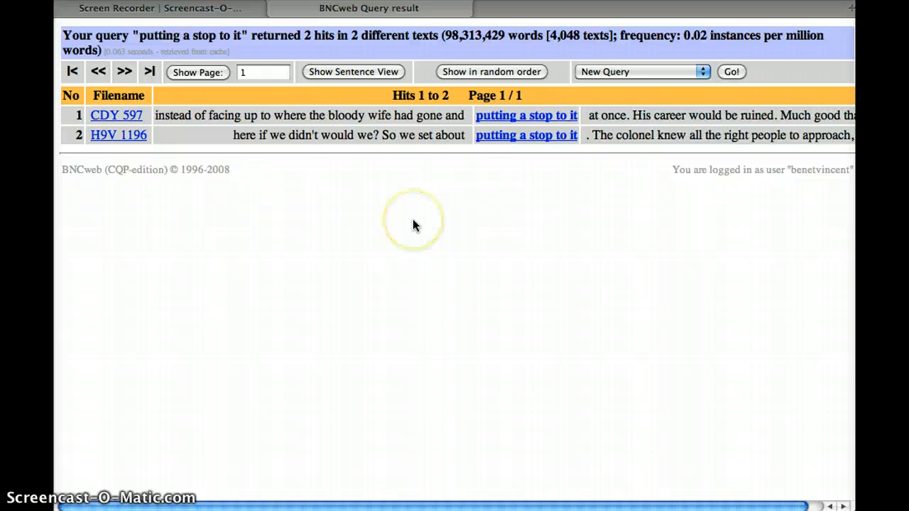
# Return to the query form and shorten "putting" to "put" in the phrase.
pyautogui.press('super+Left')
pyautogui.click(282, 171)
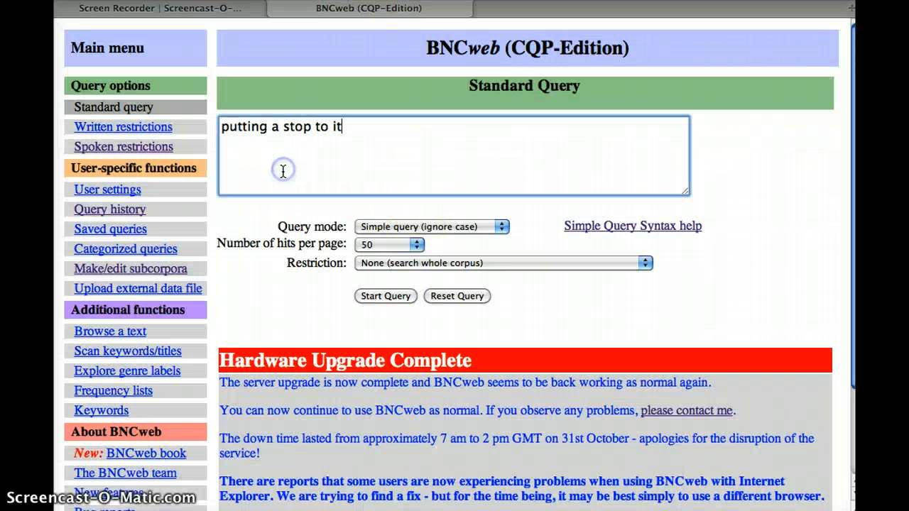
pyautogui.press('Left')
pyautogui.press('Left')
pyautogui.press('Left')
pyautogui.press('Left')
pyautogui.press('Left')
pyautogui.press('Left')
pyautogui.press('Left')
pyautogui.hotkey('shift', 'Left')
pyautogui.hotkey('shift', 'Left')
pyautogui.hotkey('shift', 'Left')
pyautogui.hotkey('shift', 'Left')
pyautogui.press('BackSpace')
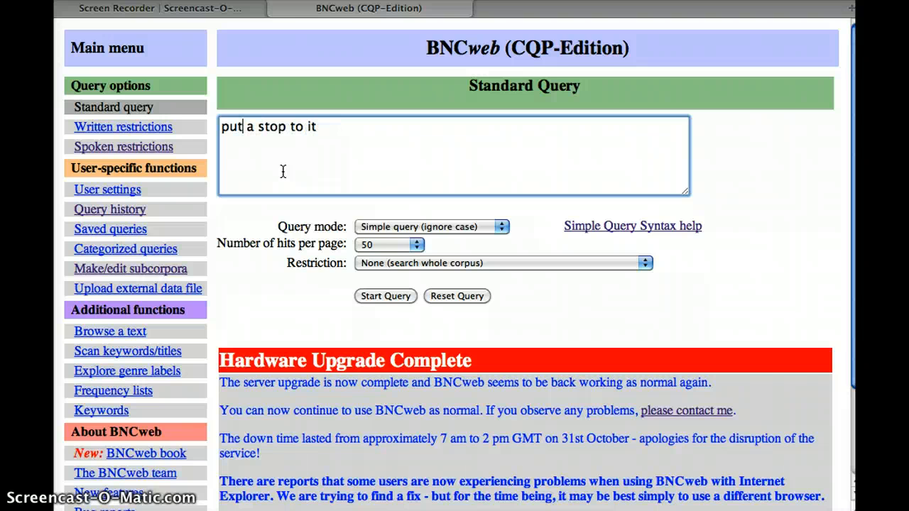
# Turn "put" into the verb lemma {put/V}, run "{put/V} a stop to it" and look through the concordance lines.
pyautogui.write('/')
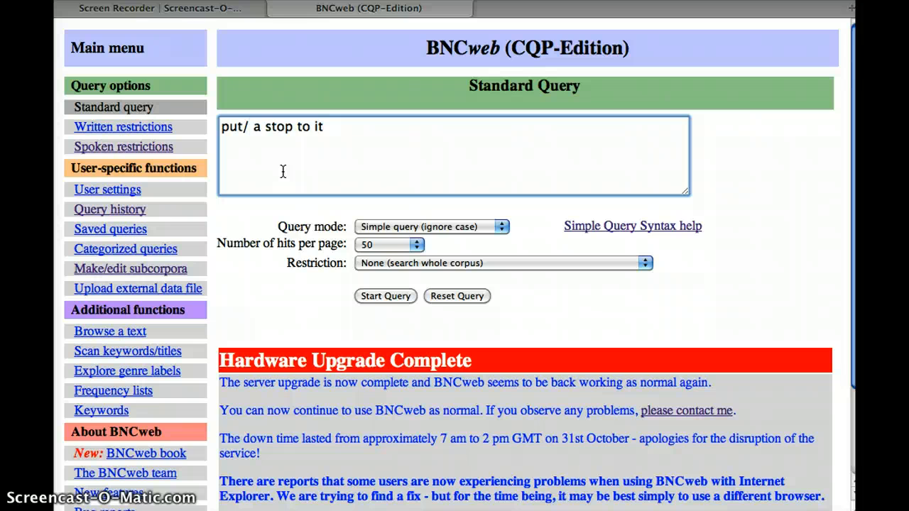
pyautogui.write('V}')
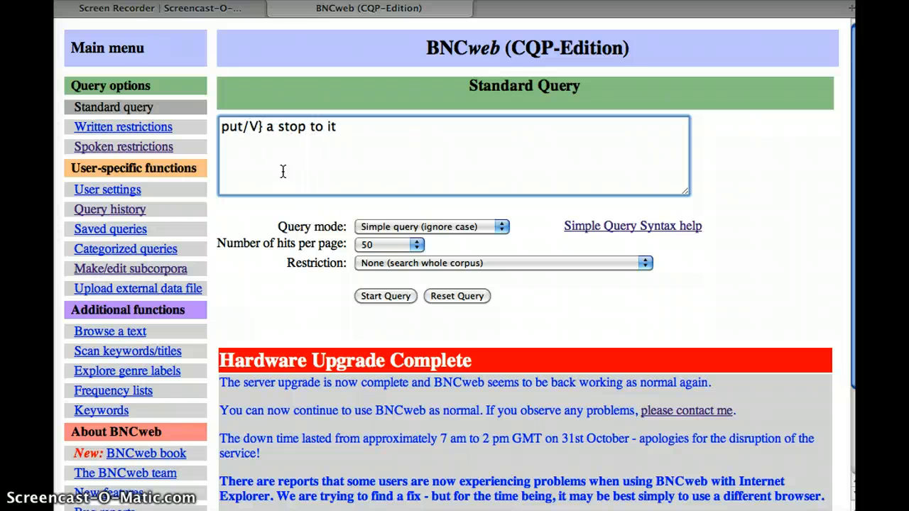
pyautogui.write('{')
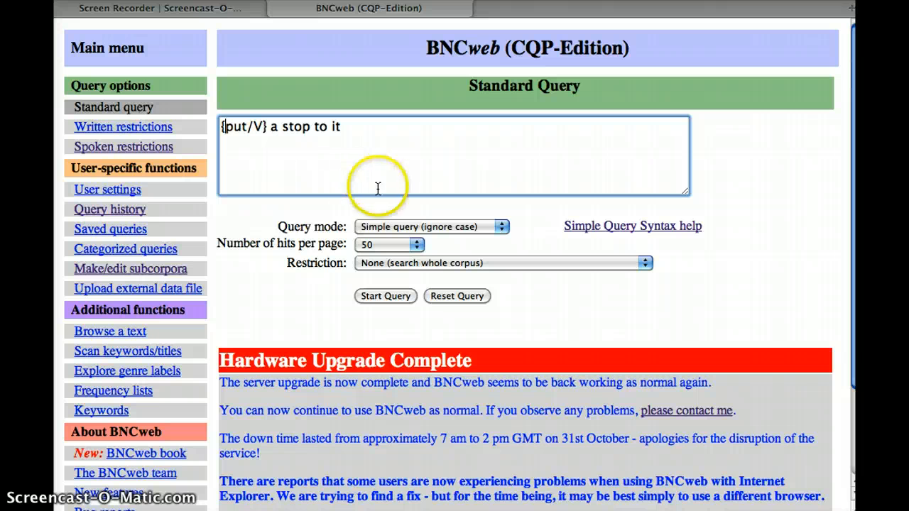
pyautogui.click(383, 296)
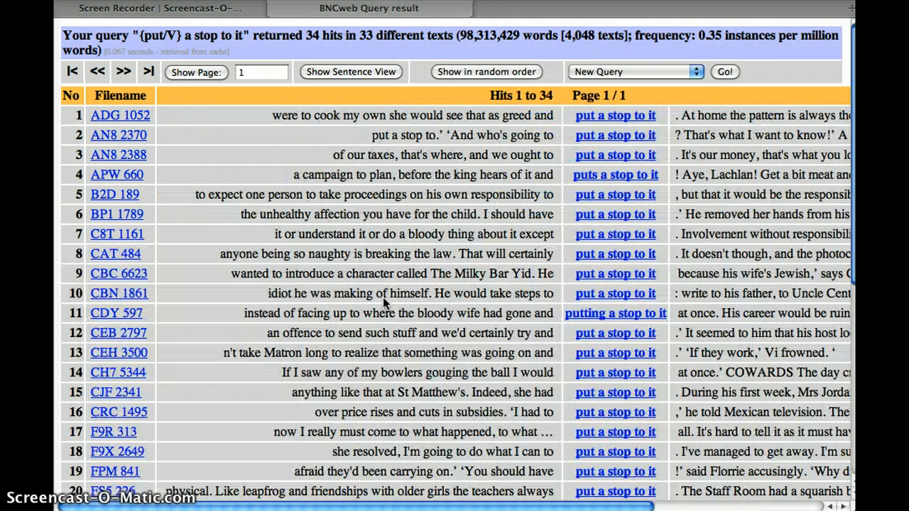
pyautogui.scroll(-8, 382, 297)
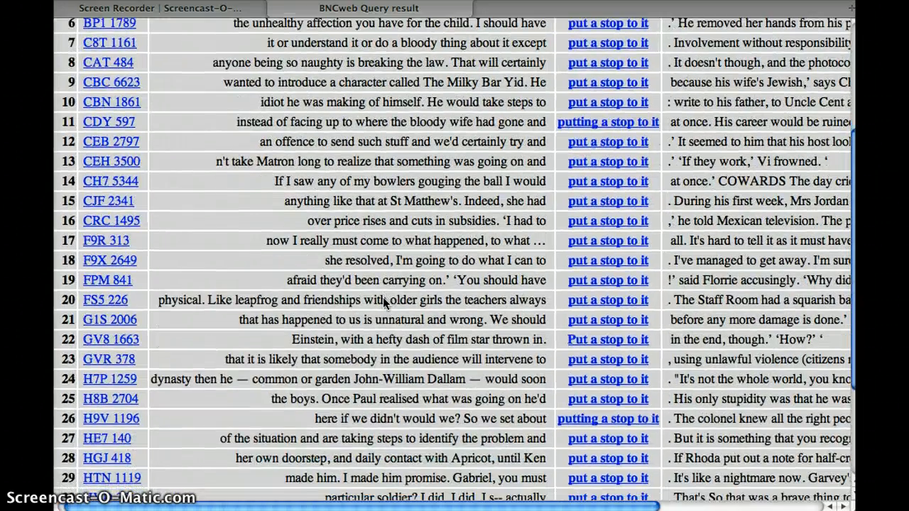
pyautogui.scroll(-4, 383, 297)
pyautogui.scroll(12, 382, 297)
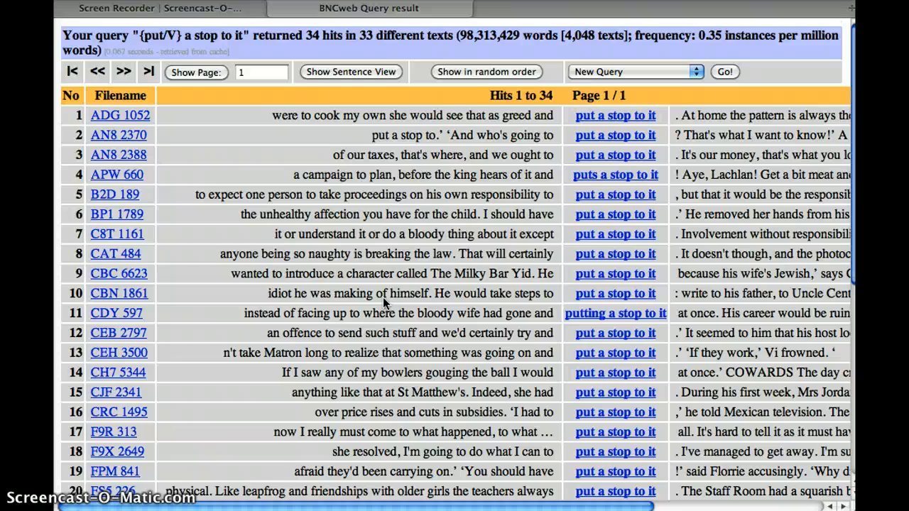
pyautogui.scroll(-10, 382, 297)
pyautogui.scroll(10, 383, 297)
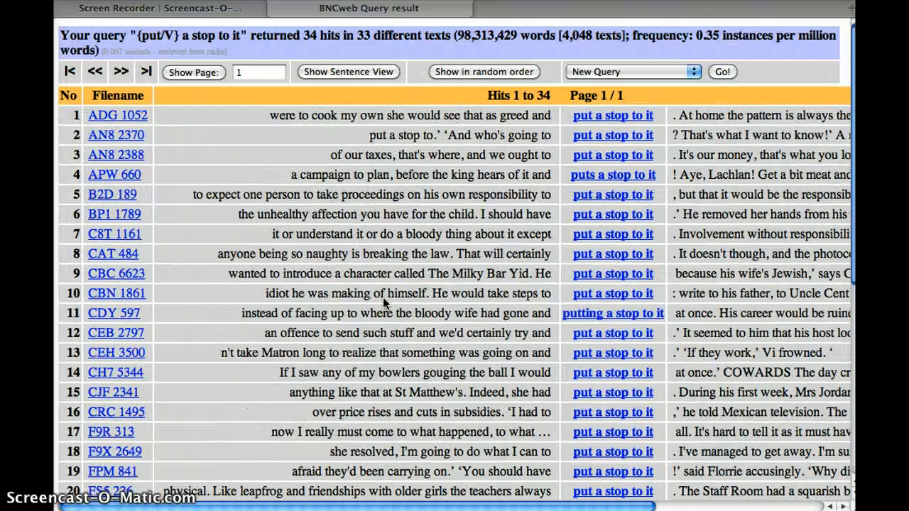
# Return to the query form, remove the final "it" and run "{put/V} a stop to".
pyautogui.press('super+Left')
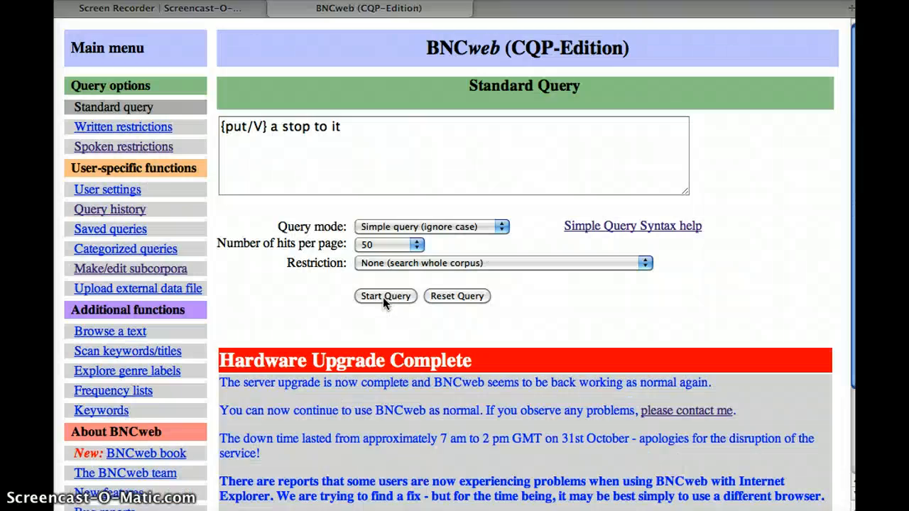
pyautogui.click(331, 147)
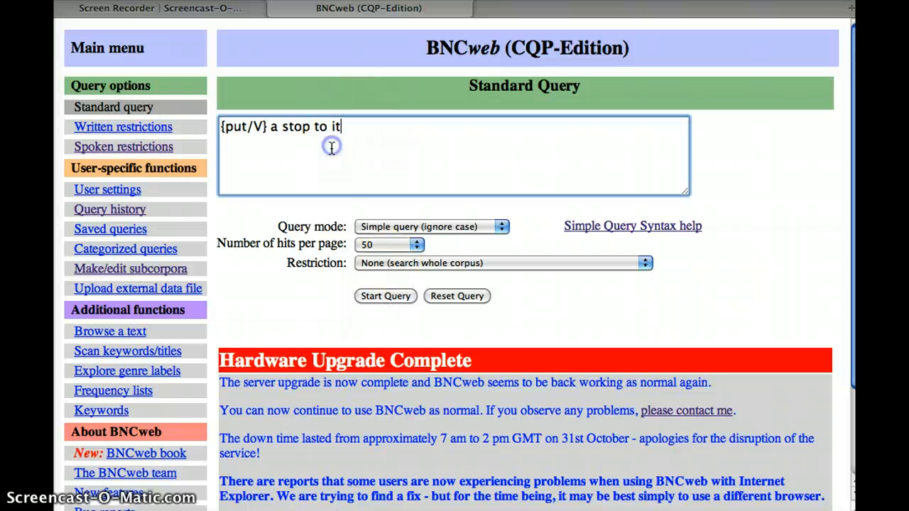
pyautogui.press('BackSpace')
pyautogui.press('BackSpace')
pyautogui.press('BackSpace')
pyautogui.click(393, 297)
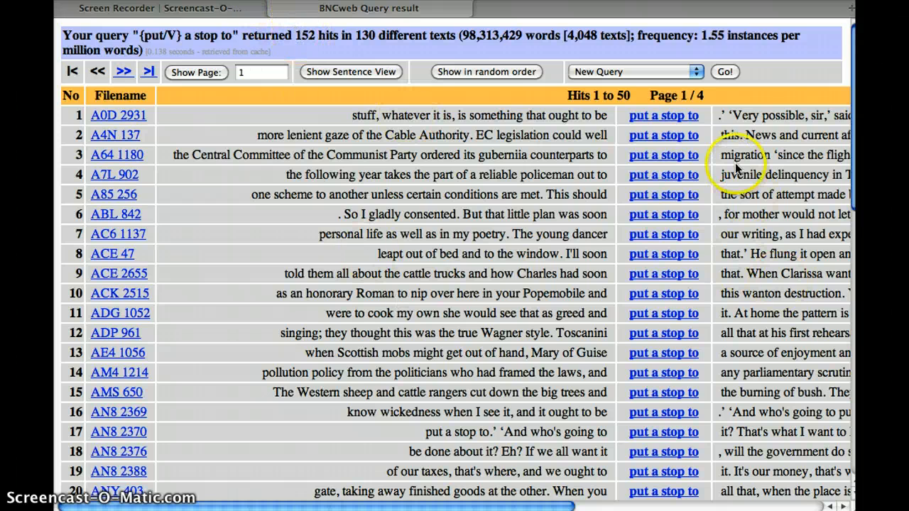
# Examine the words following "put a stop to" in the concordance and display the distribution of the hits.
pyautogui.hscroll(7, 736, 169)
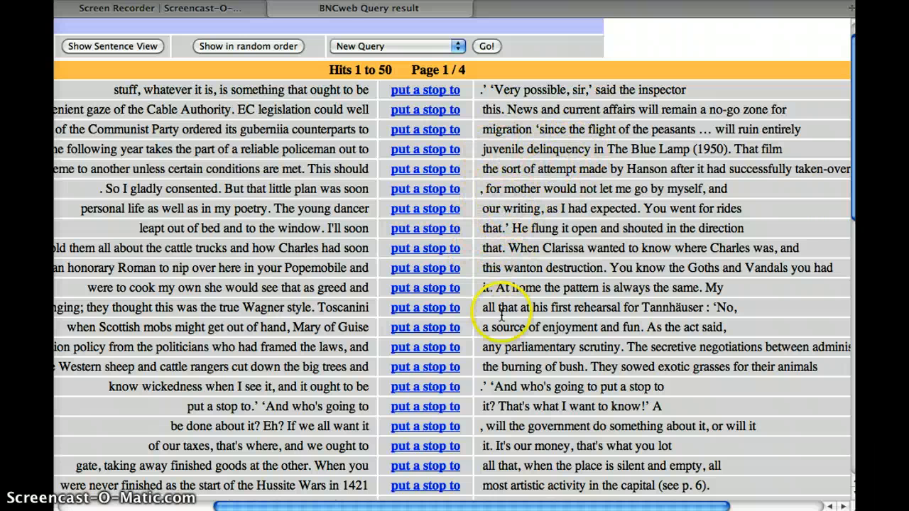
pyautogui.scroll(-3, 503, 470)
pyautogui.scroll(-2, 503, 471)
pyautogui.scroll(5, 503, 462)
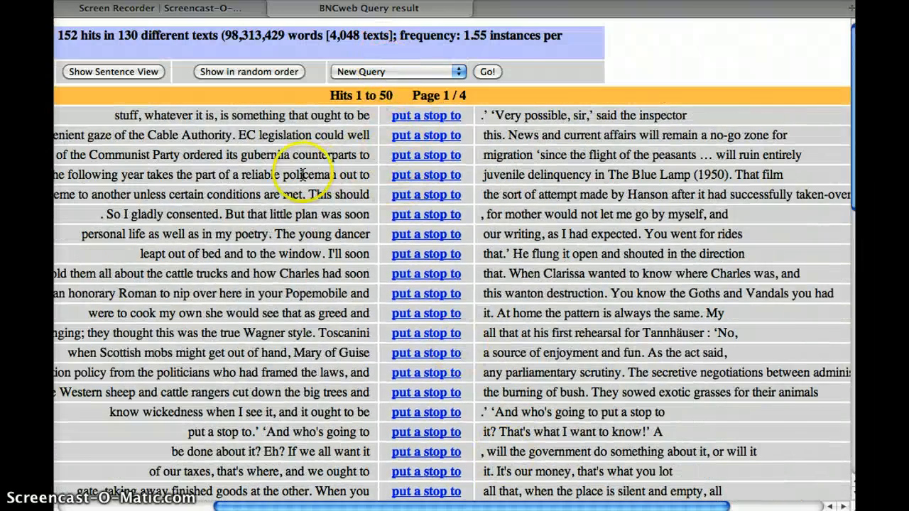
pyautogui.hscroll(-5, 281, 162)
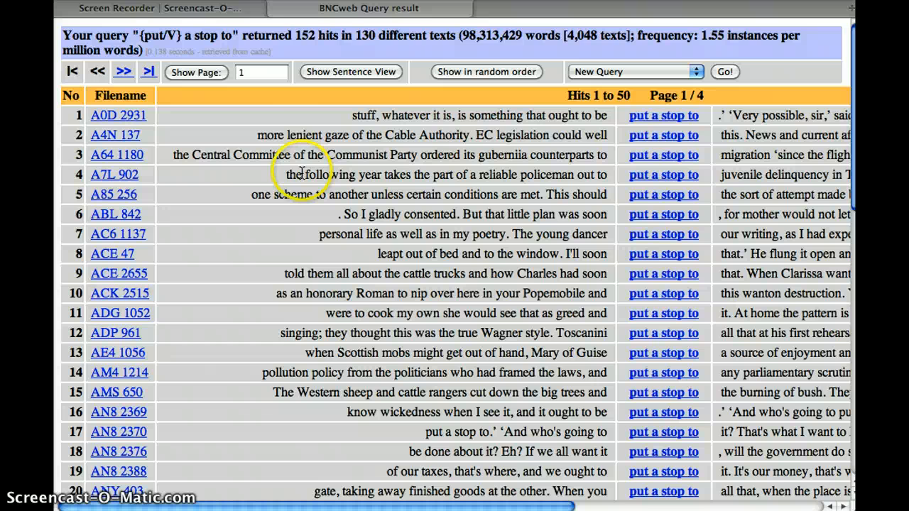
pyautogui.click(642, 71)
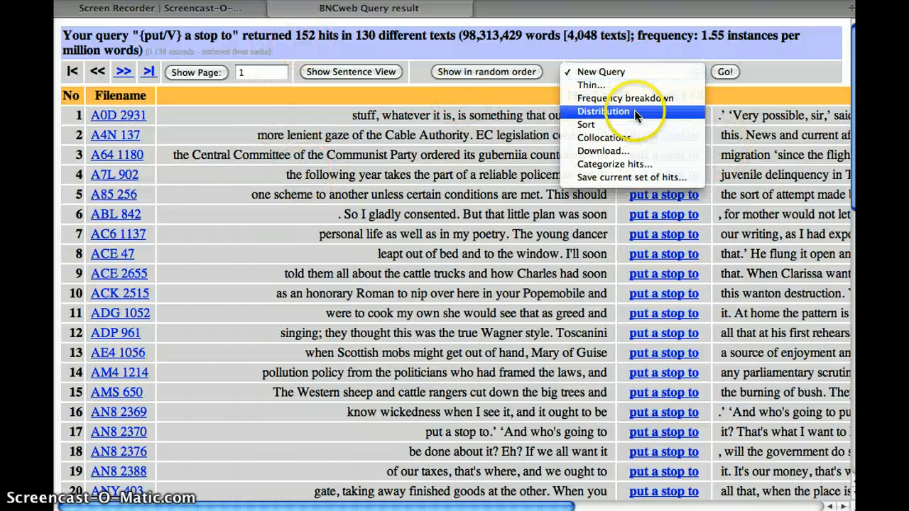
pyautogui.click(633, 110)
pyautogui.click(726, 72)
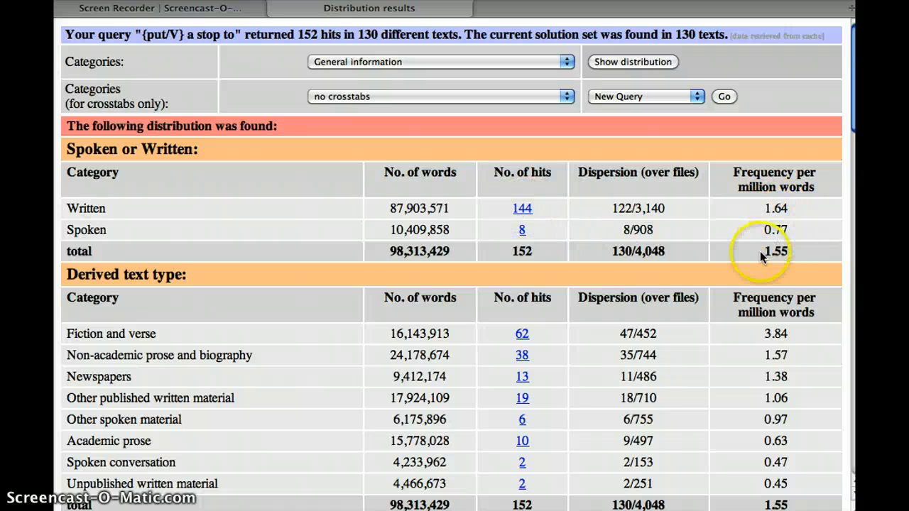
# View the Spoken conversation hits from the derived text type table and return to the distribution results.
pyautogui.scroll(-1, 673, 410)
pyautogui.scroll(-1, 673, 410)
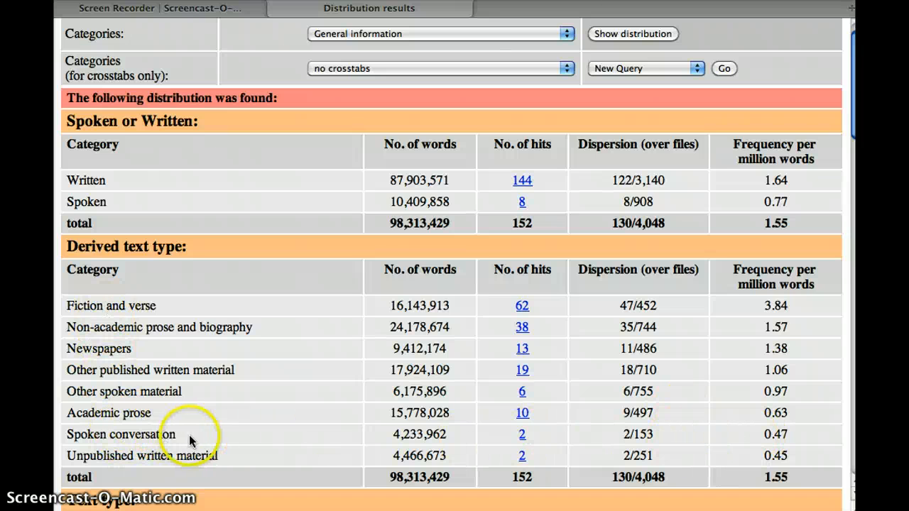
pyautogui.click(522, 436)
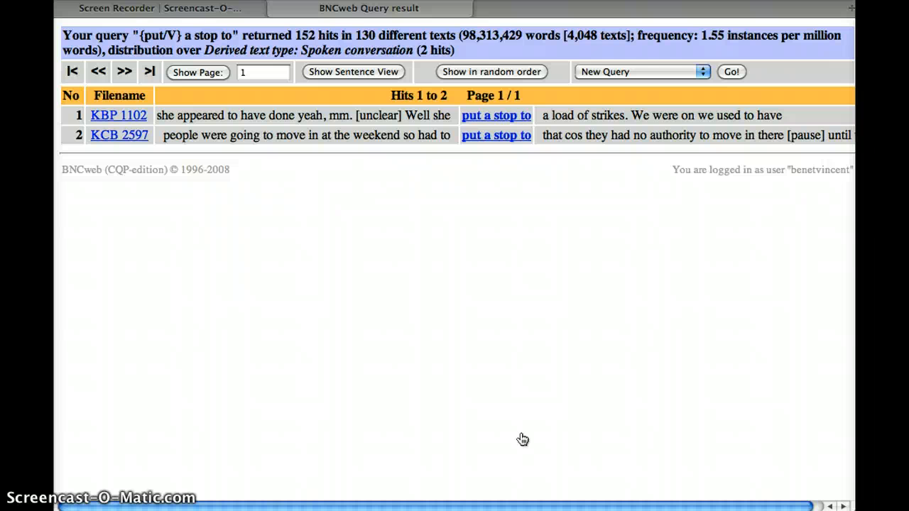
pyautogui.press('super+Left')
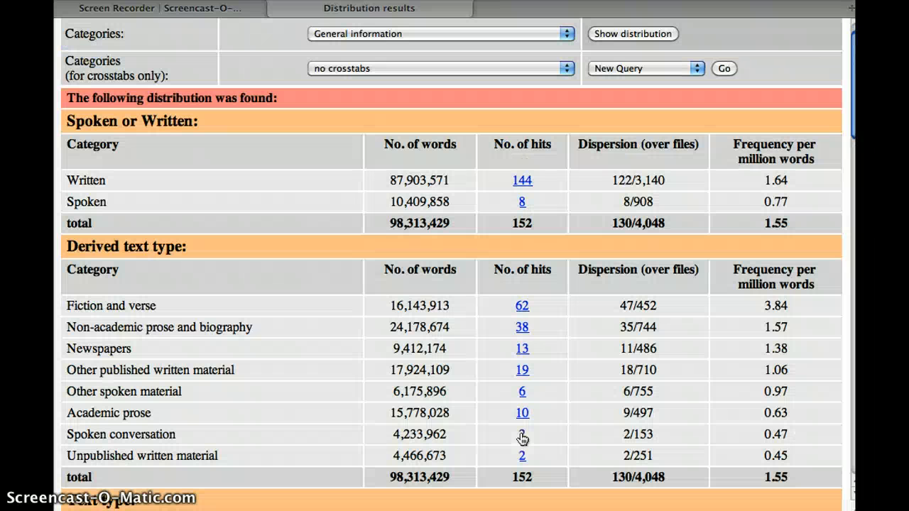
pyautogui.scroll(-4, 274, 438)
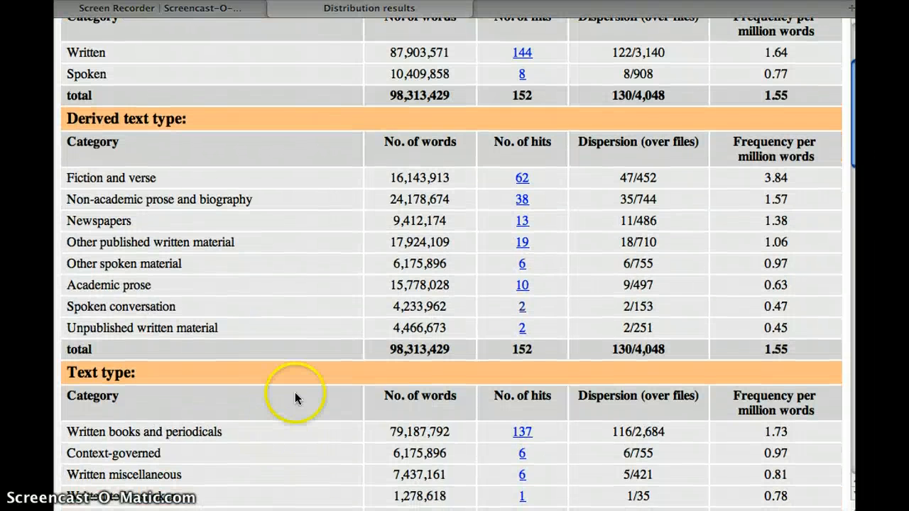
pyautogui.scroll(5, 316, 351)
# Start a new query from the distribution results and search for "sink to their level".
pyautogui.click(722, 97)
pyautogui.click(264, 145)
pyautogui.write('sink')
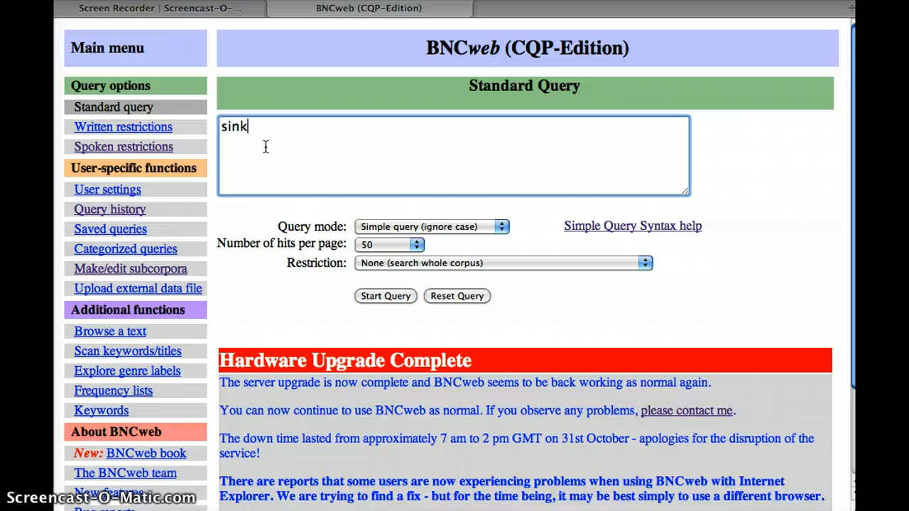
pyautogui.write(' to their level')
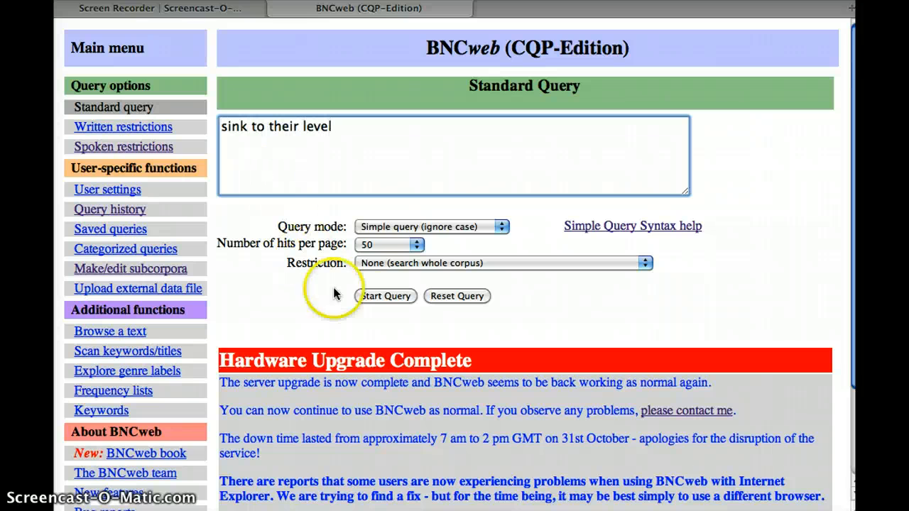
pyautogui.click(372, 296)
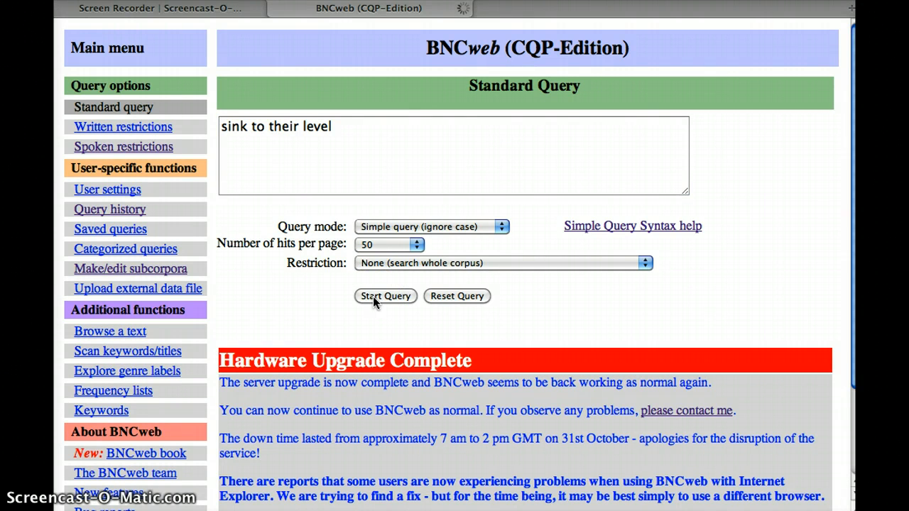
# Return to the query form and turn "sink" into the verb lemma {sink/V} in the phrase.
pyautogui.press('super+Left')
pyautogui.click(284, 167)
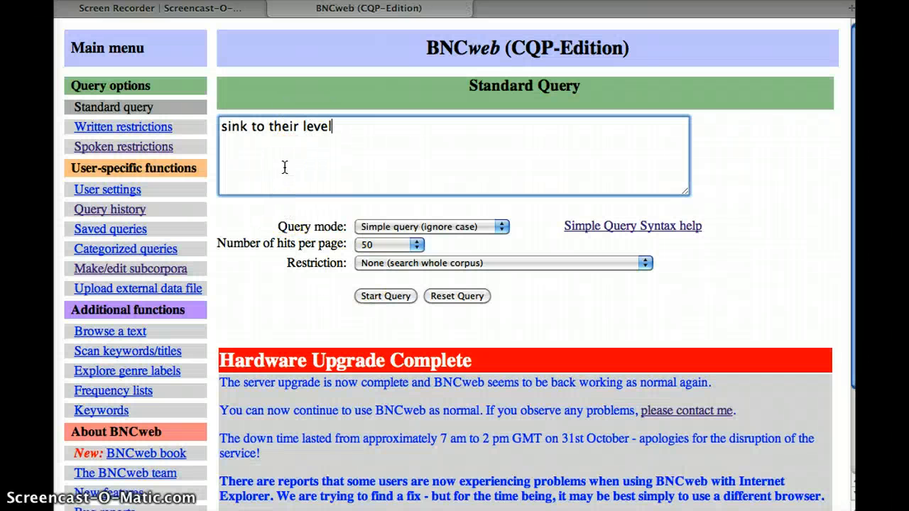
pyautogui.hotkey('alt', 'Left')
pyautogui.hotkey('alt', 'Left')
pyautogui.write('/')
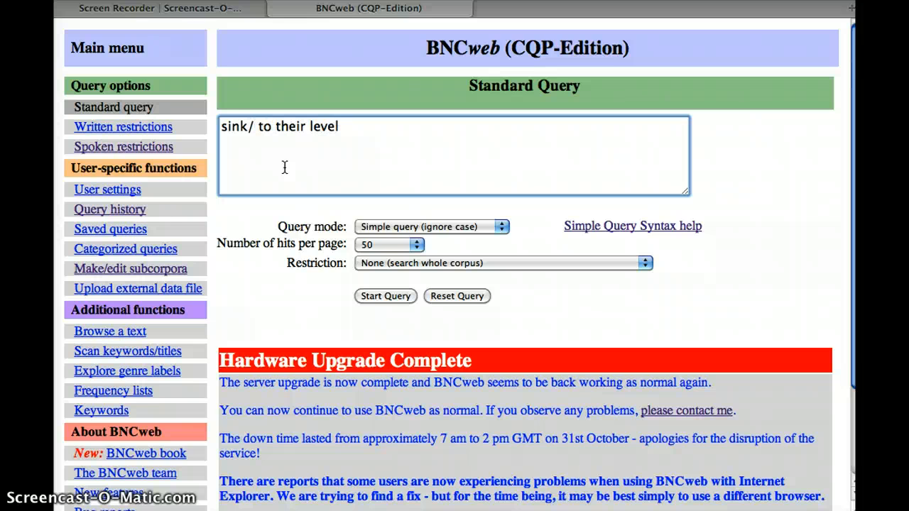
pyautogui.write('V')
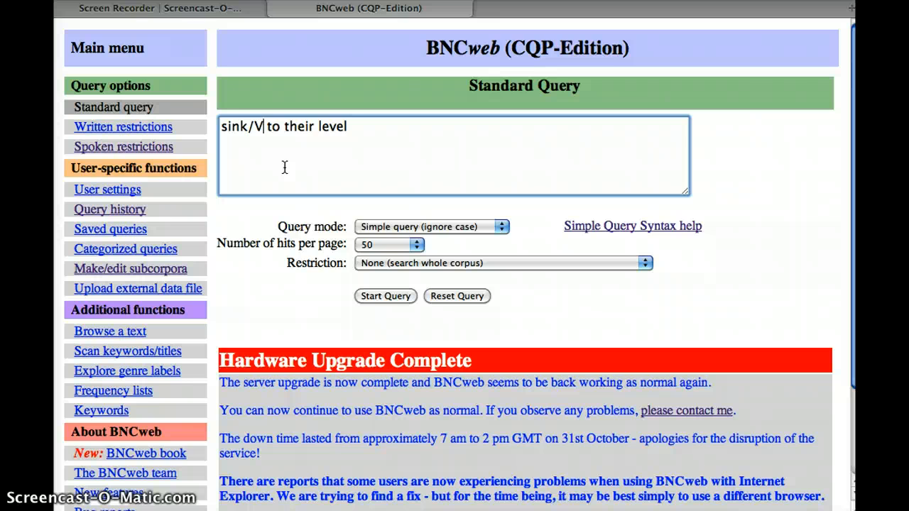
pyautogui.write('}')
pyautogui.press('Left')
pyautogui.press('Left')
pyautogui.press('Left')
pyautogui.press('Left')
pyautogui.press('Left')
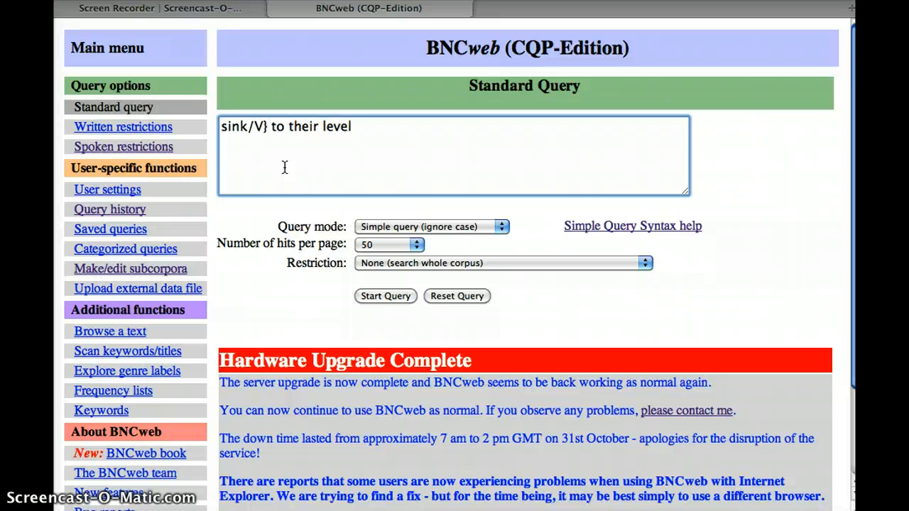
pyautogui.write('{')
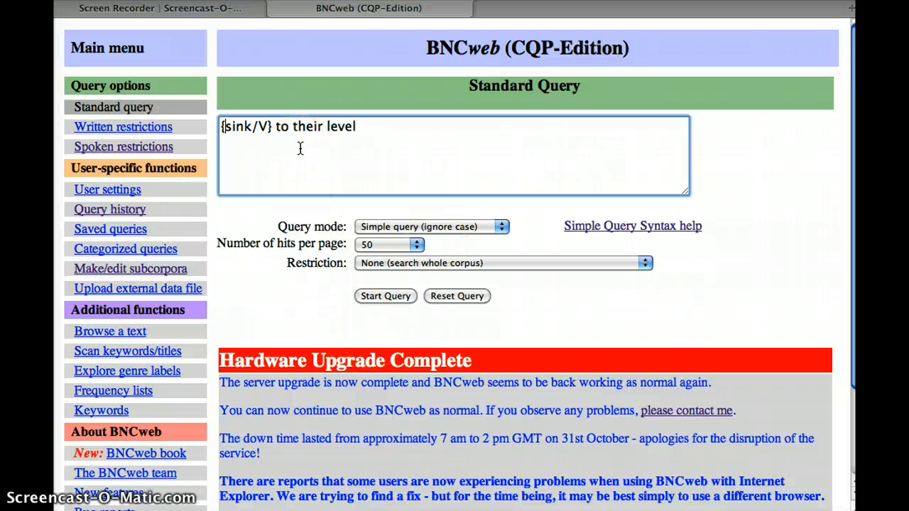
# Replace "their" with the alternatives (my|your|their|his|her|its|our) in the {sink/V} phrase and run the query.
pyautogui.hotkey('alt', 'Right')
pyautogui.hotkey('alt', 'Right')
pyautogui.hotkey('shift', 'alt', 'Left')
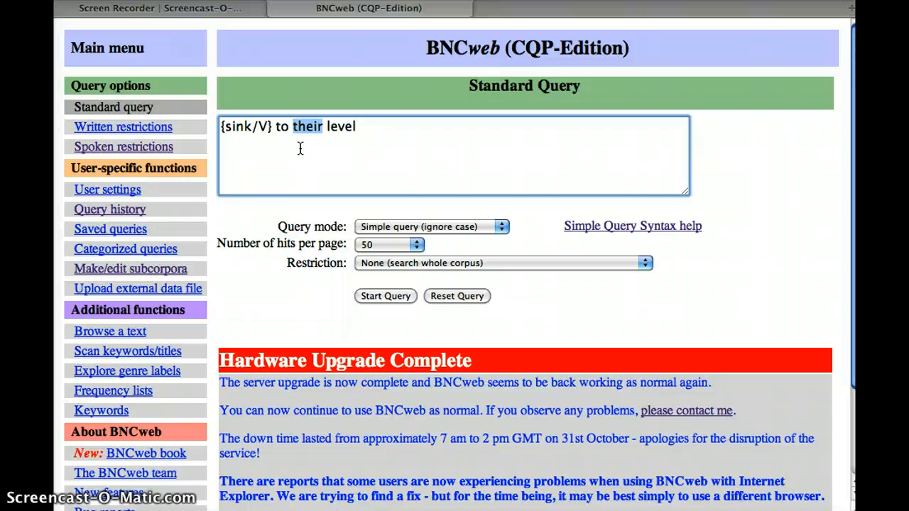
pyautogui.write('(my')
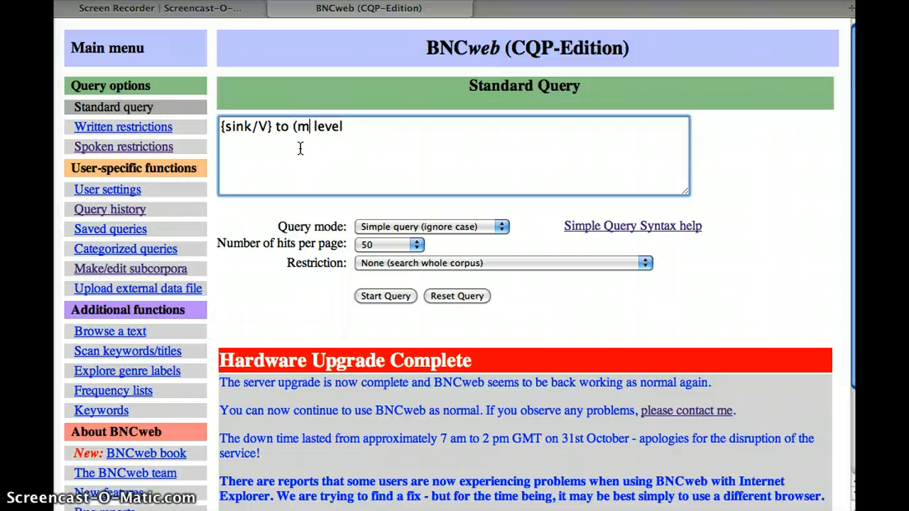
pyautogui.write('|your|th')
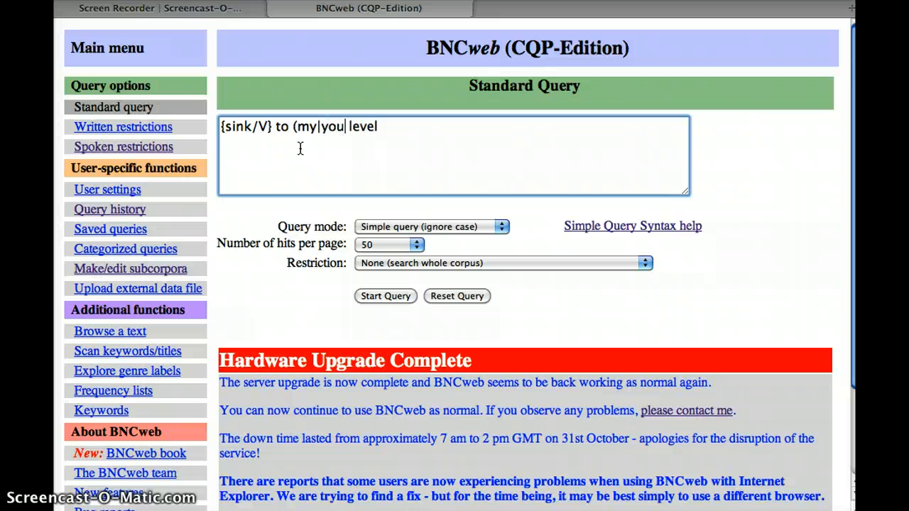
pyautogui.write('eir|his')
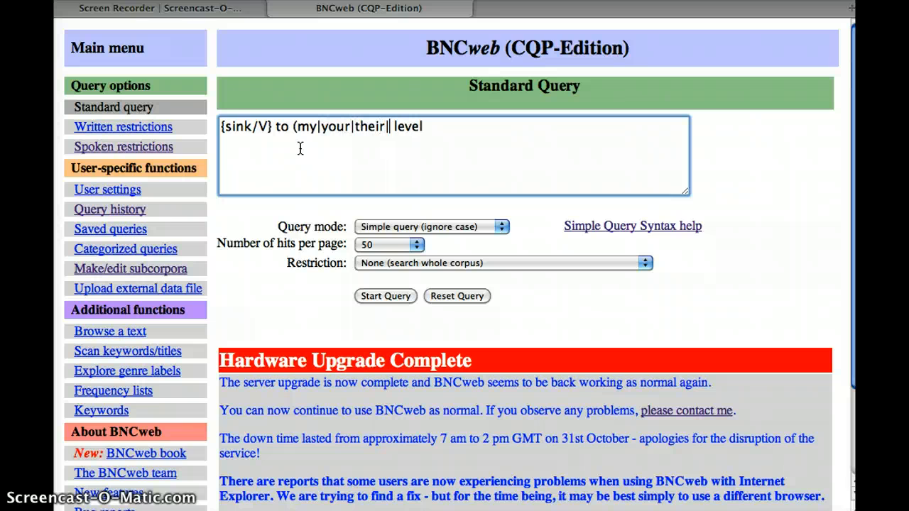
pyautogui.write('|her| le')
pyautogui.press('BackSpace')
pyautogui.write('|its|our)')
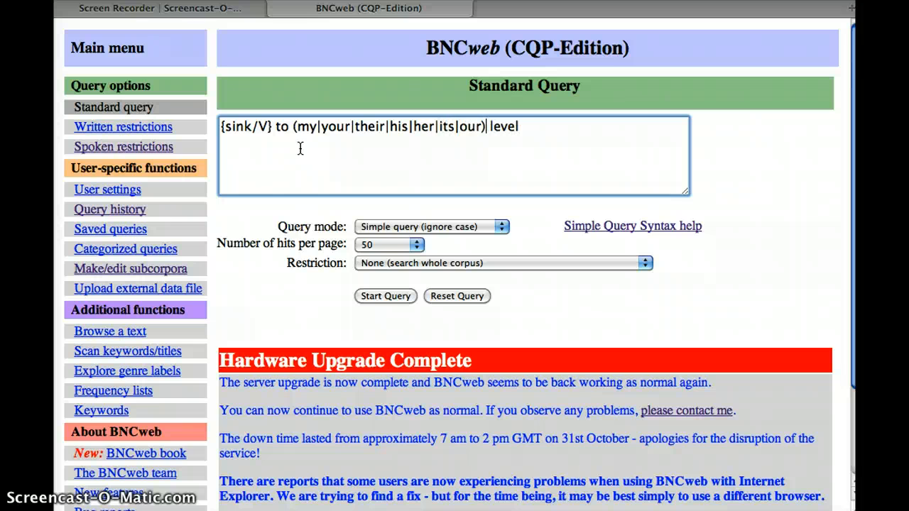
pyautogui.click(377, 296)
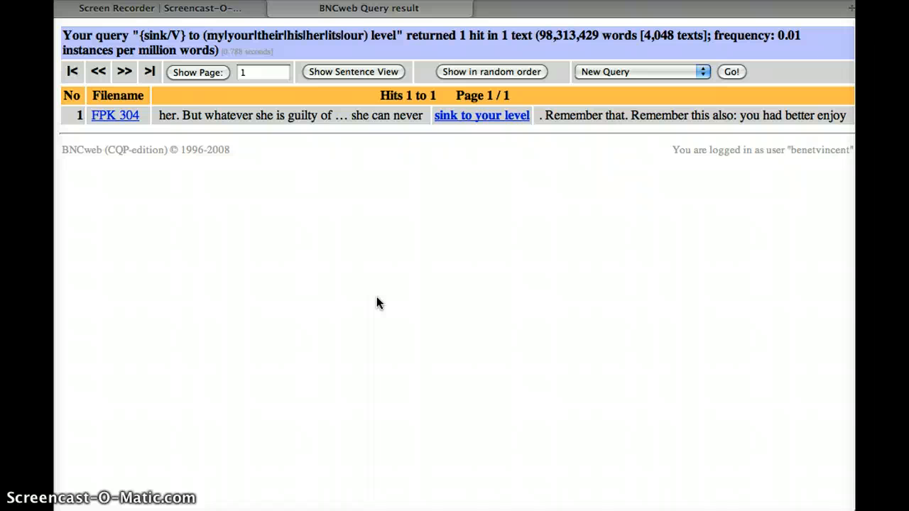
# Return to the query form, replace the bracketed possessives with "+ *" and run the query {sink/V} to + * level.
pyautogui.press('super+Left')
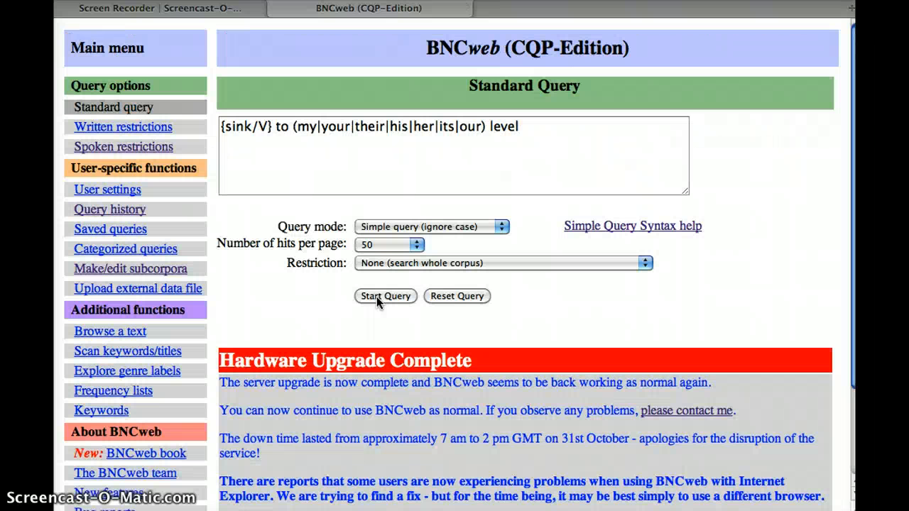
pyautogui.click(488, 126)
pyautogui.hotkey('shift', 'Left')
pyautogui.hotkey('shift', 'Left')
pyautogui.hotkey('shift', 'Left')
pyautogui.hotkey('shift', 'Left')
pyautogui.hotkey('shift', 'Left')
pyautogui.hotkey('shift', 'Left')
pyautogui.hotkey('shift', 'Left')
pyautogui.hotkey('shift', 'Left')
pyautogui.hotkey('shift', 'Left')
pyautogui.hotkey('shift', 'Left')
pyautogui.hotkey('shift', 'Left')
pyautogui.hotkey('shift', 'Left')
pyautogui.hotkey('shift', 'Left')
pyautogui.hotkey('shift', 'Left')
pyautogui.hotkey('shift', 'Left')
pyautogui.hotkey('shift', 'Left')
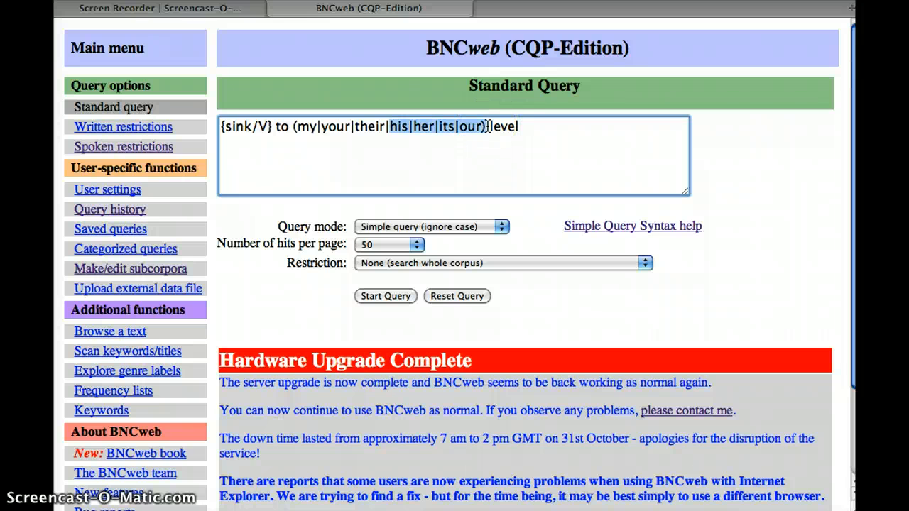
pyautogui.hotkey('shift', 'Left')
pyautogui.hotkey('shift', 'Left')
pyautogui.hotkey('shift', 'Left')
pyautogui.hotkey('shift', 'Left')
pyautogui.hotkey('shift', 'Left')
pyautogui.hotkey('shift', 'Left')
pyautogui.hotkey('shift', 'Left')
pyautogui.hotkey('shift', 'Left')
pyautogui.hotkey('shift', 'Left')
pyautogui.hotkey('shift', 'Left')
pyautogui.hotkey('shift', 'Left')
pyautogui.hotkey('shift', 'Left')
pyautogui.hotkey('shift', 'Left')
pyautogui.hotkey('shift', 'Left')
pyautogui.hotkey('shift', 'Left')
pyautogui.hotkey('shift', 'Left')
pyautogui.hotkey('shift', 'Left')
pyautogui.hotkey('shift', 'Left')
pyautogui.hotkey('shift', 'Right')
pyautogui.hotkey('shift', 'Right')
pyautogui.hotkey('shift', 'Right')
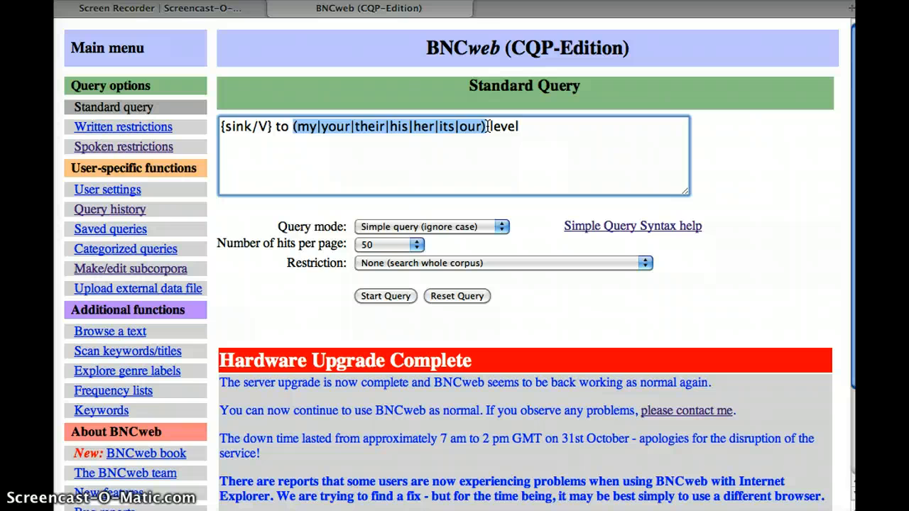
pyautogui.write('+')
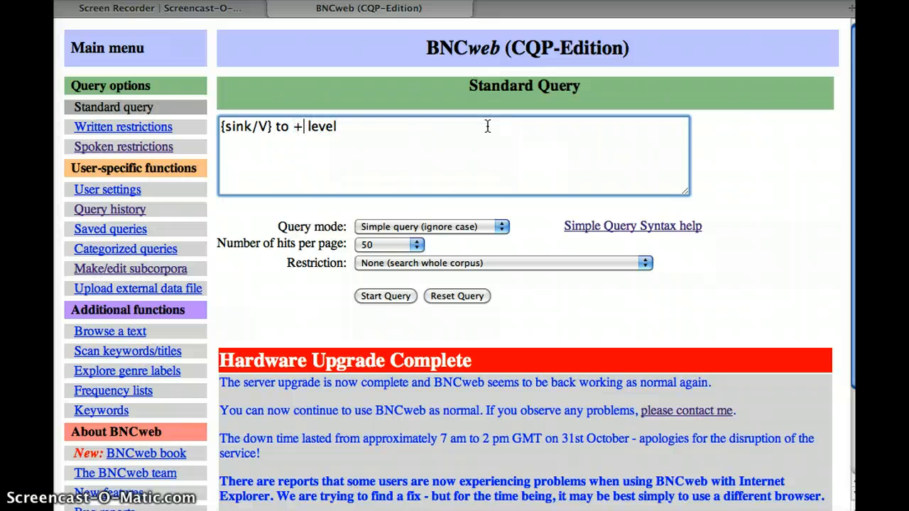
pyautogui.write(' *')
pyautogui.hotkey('shift', 'Left')
pyautogui.press('Right')
pyautogui.click(382, 296)
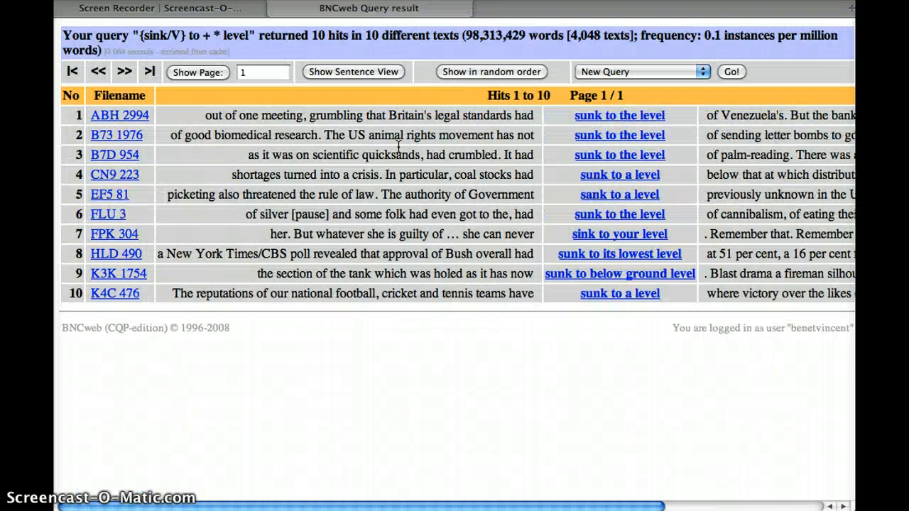
# Examine the contexts before and after the matched phrase in the {sink/V} to + * level concordance lines.
pyautogui.click(395, 281)
pyautogui.click(468, 272)
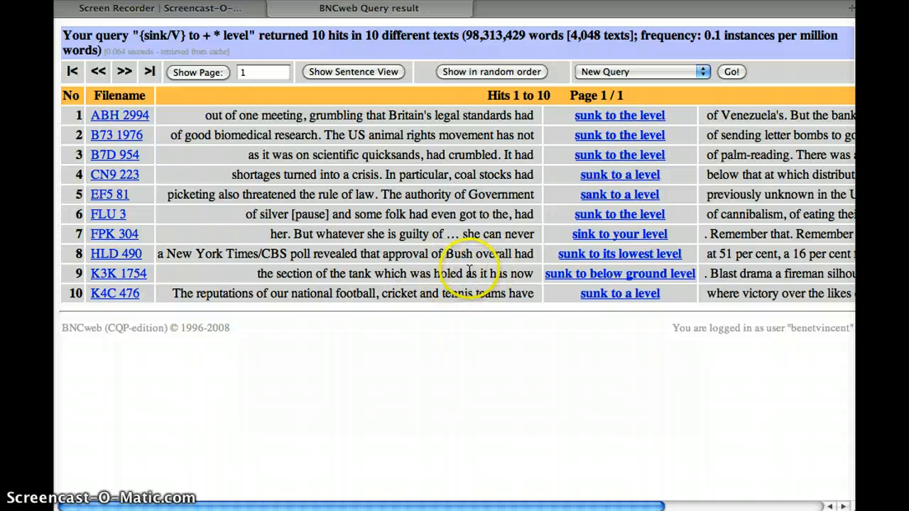
pyautogui.hscroll(5, 746, 142)
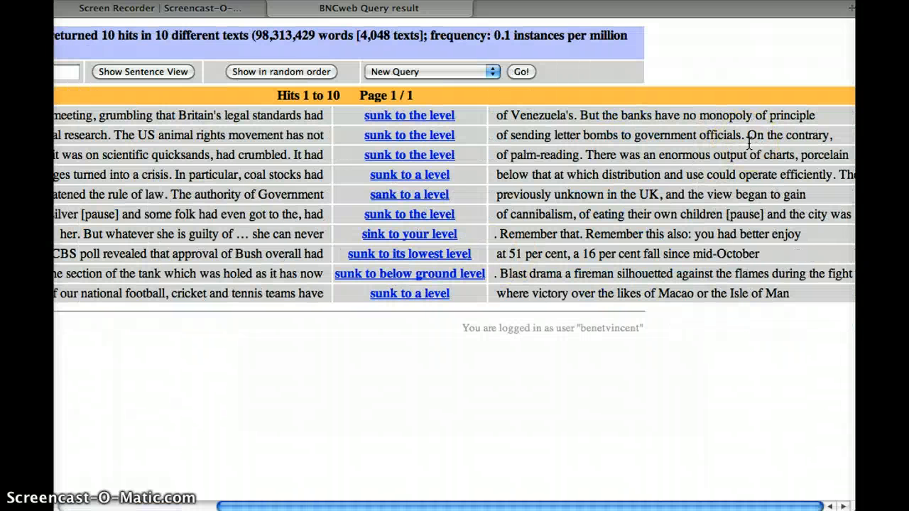
pyautogui.hscroll(-5, 749, 142)
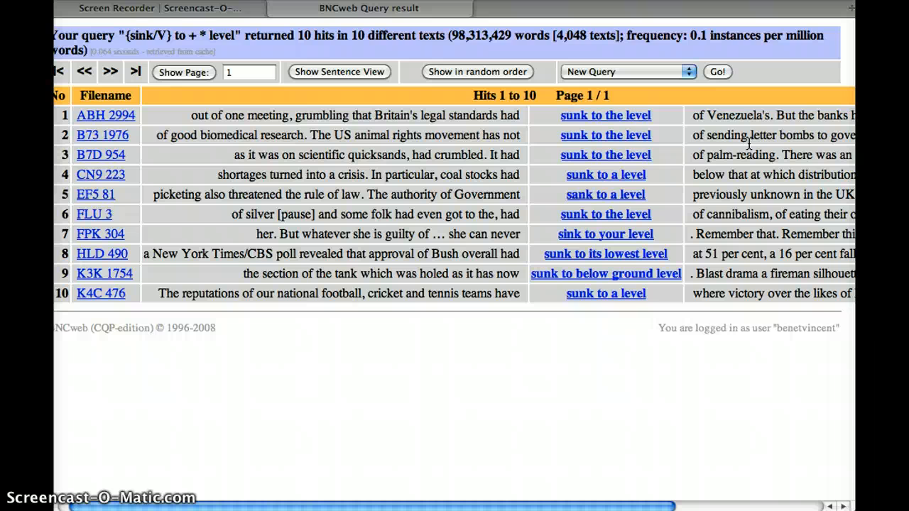
pyautogui.hscroll(-1, 435, 193)
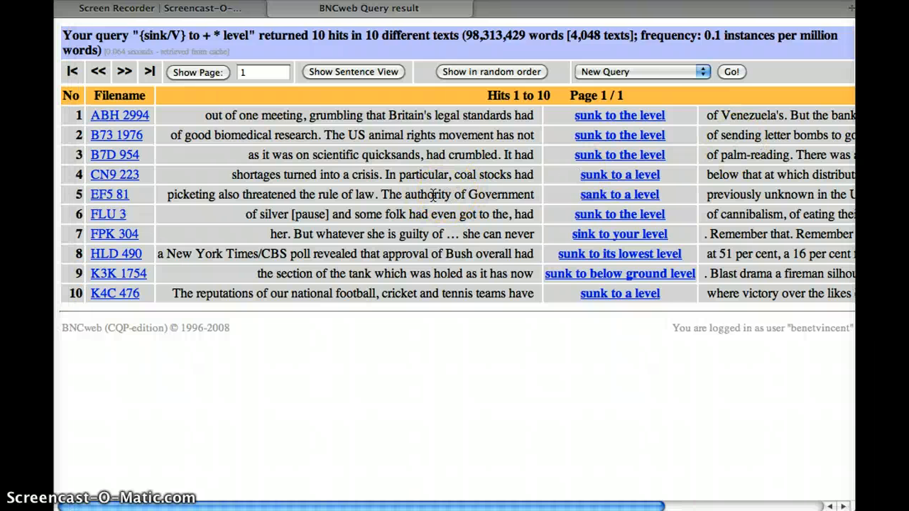
pyautogui.hscroll(1, 432, 195)
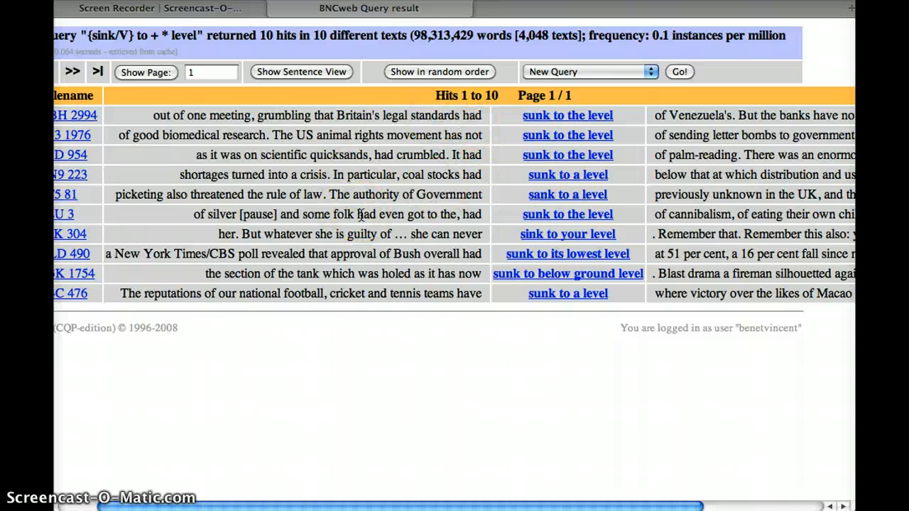
# Return to the query form and search the whole corpus for "lead to trouble".
pyautogui.press('super+Left')
pyautogui.click(278, 131)
pyautogui.moveTo(353, 126); pyautogui.dragTo(172, 128)
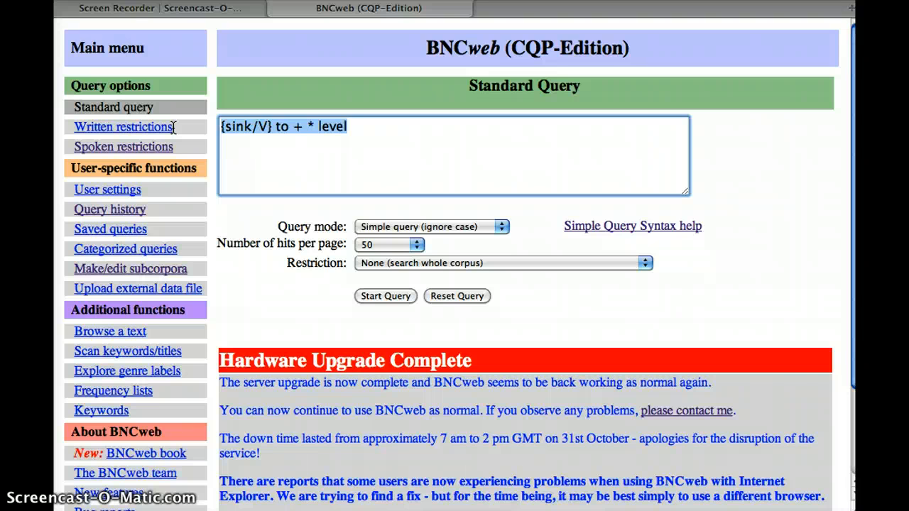
pyautogui.write('lead to trouble')
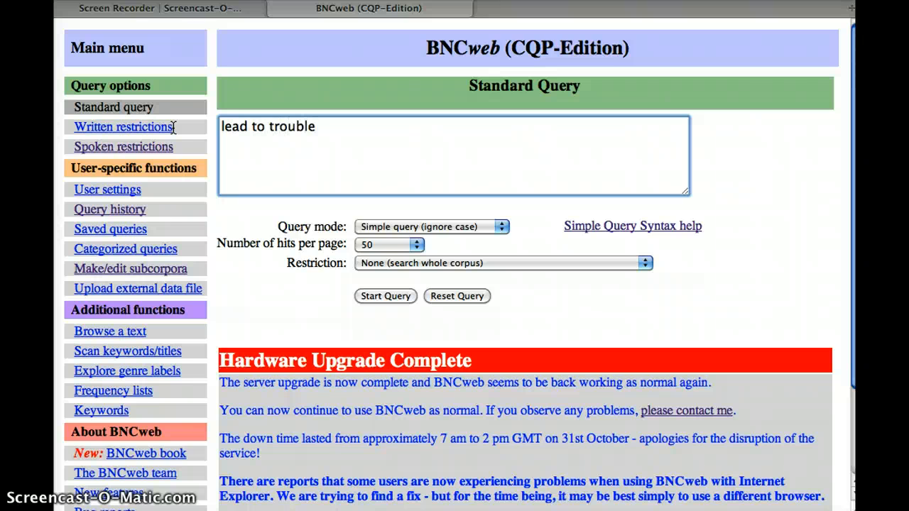
pyautogui.click(376, 299)
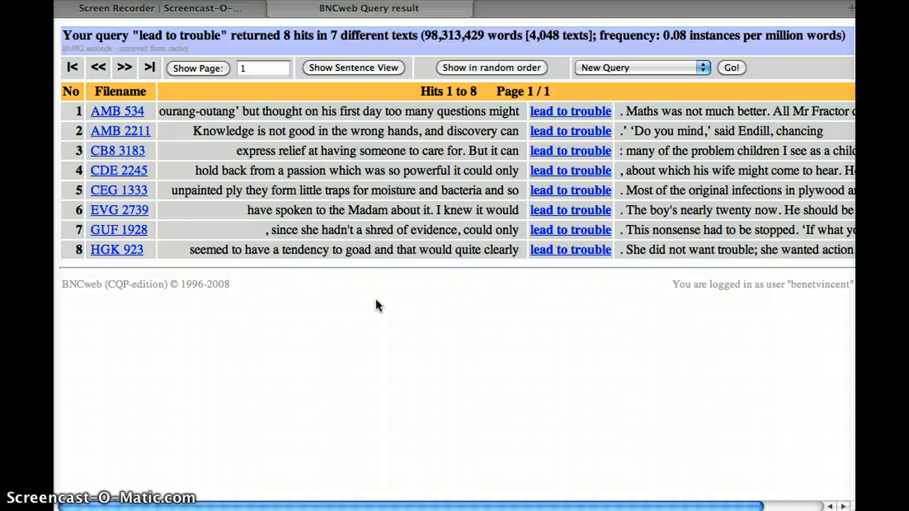
# Return to the query form, turn "lead" into the verb lemma {lead/V} and run the query {lead/V} to trouble.
pyautogui.press('super+Left')
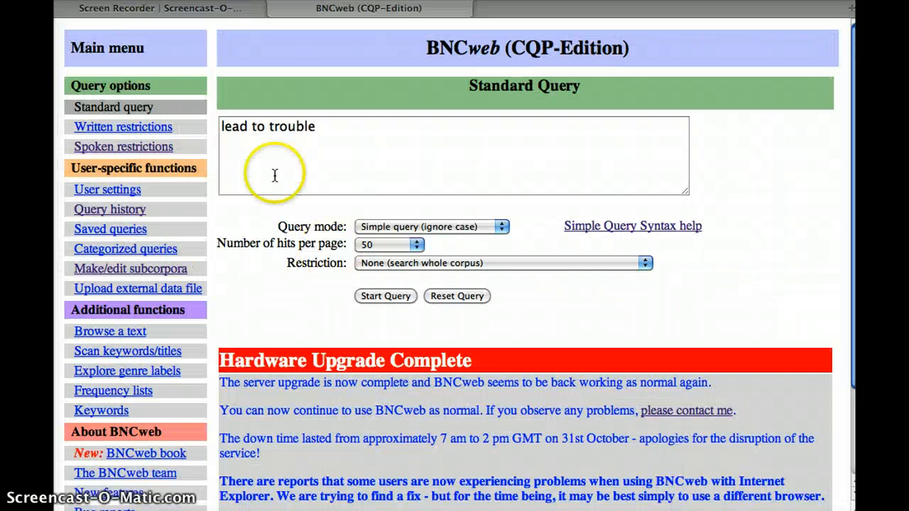
pyautogui.click(270, 132)
pyautogui.press('Left')
pyautogui.press('Left')
pyautogui.press('Left')
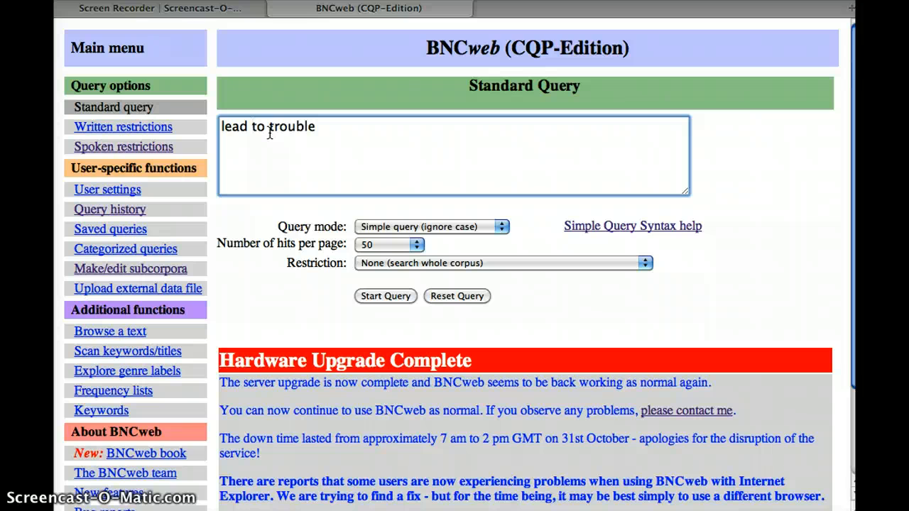
pyautogui.write('/')
pyautogui.write('V')
pyautogui.write('{')
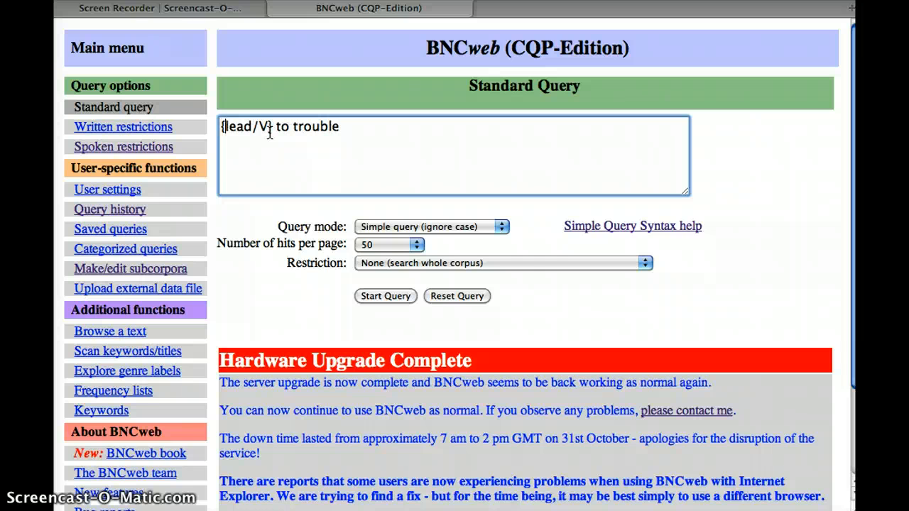
pyautogui.click(382, 301)
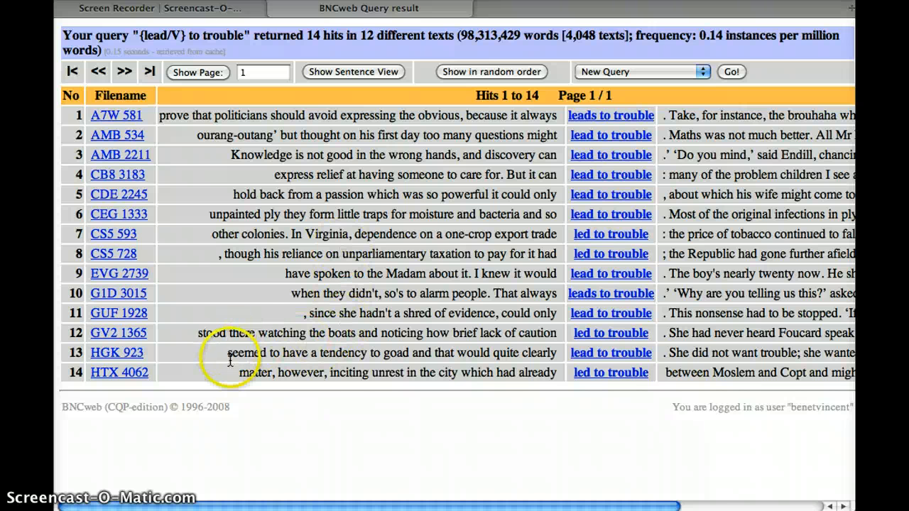
# Return to the query form, remove "trouble" from the phrase and run the query {lead/V} to.
pyautogui.press('super+Left')
pyautogui.click(281, 183)
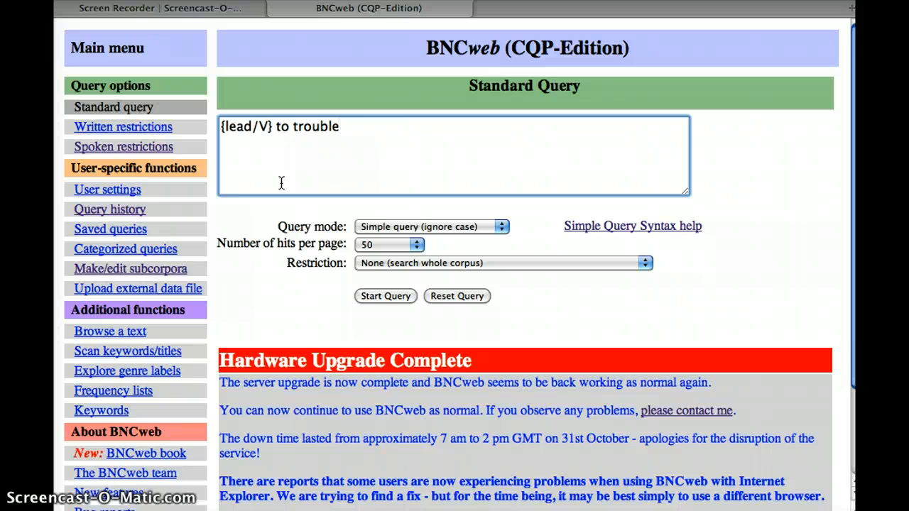
pyautogui.hotkey('shift', 'alt', 'Left')
pyautogui.press('BackSpace')
pyautogui.click(380, 296)
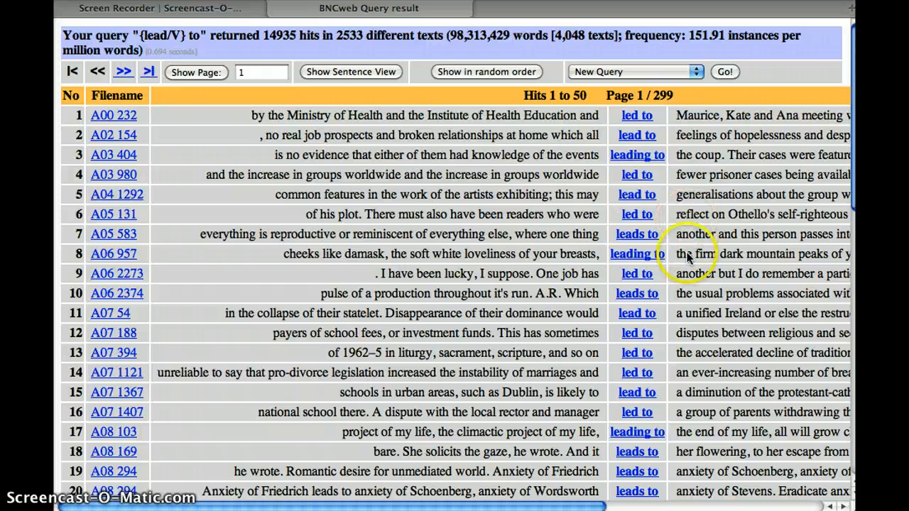
# Calculate collocations for the {lead/V} to hits using the default settings with a maximum window span of +/- 5.
pyautogui.click(618, 73)
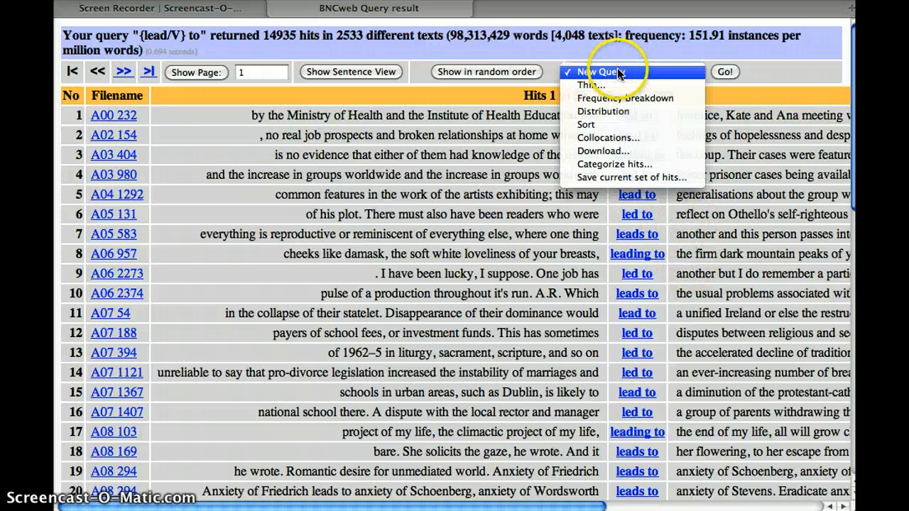
pyautogui.click(616, 134)
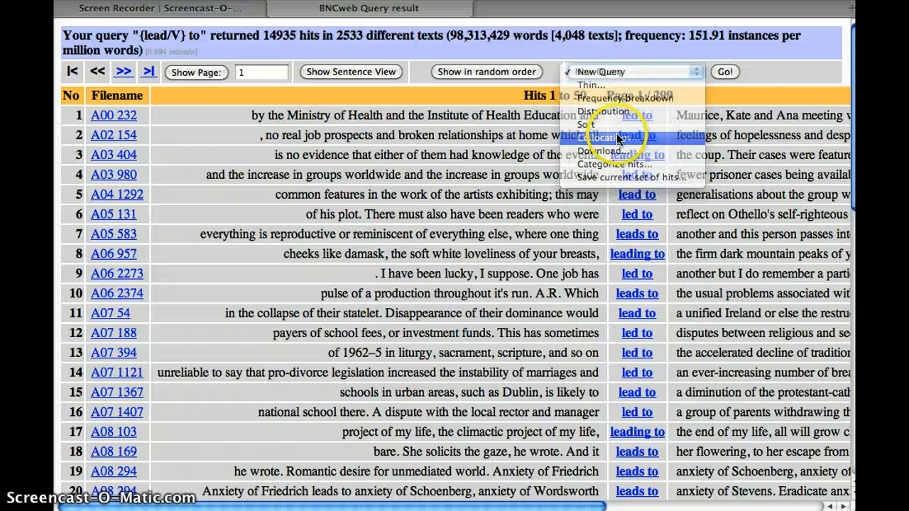
pyautogui.click(728, 71)
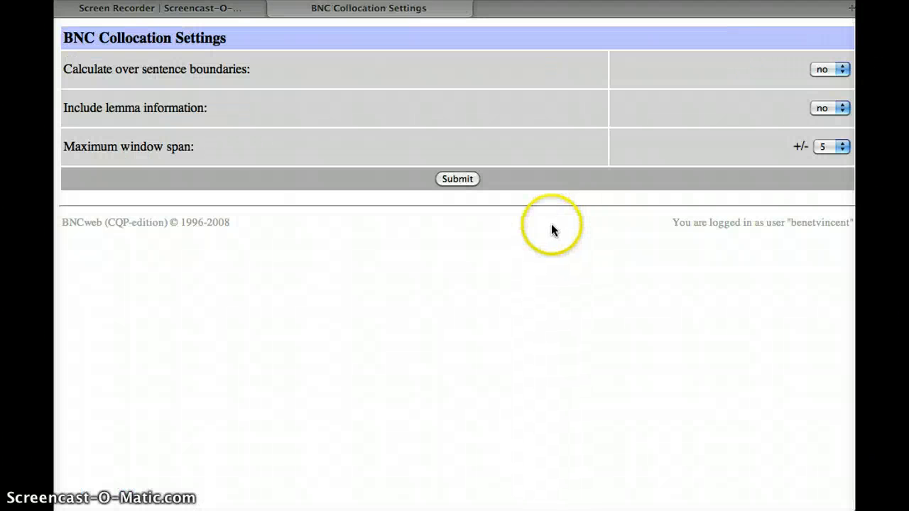
pyautogui.click(455, 179)
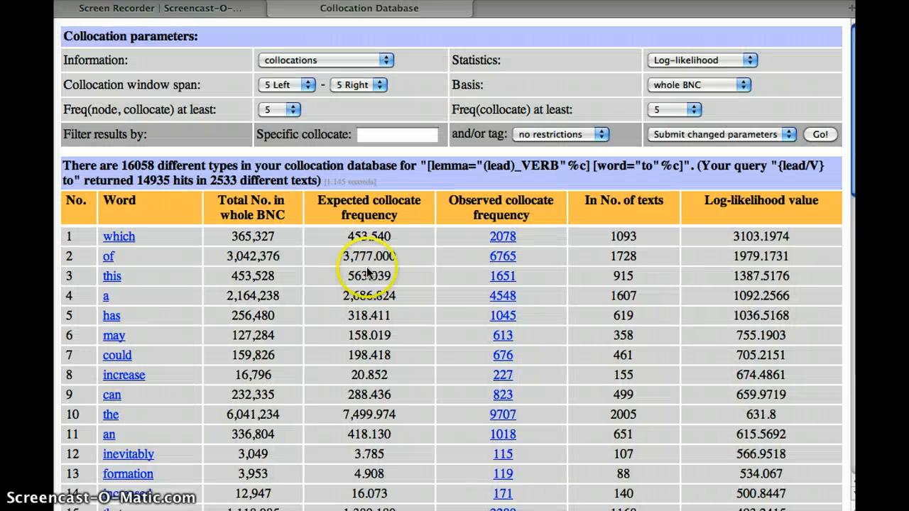
# Look through the collocates of {lead/V} to and filter the list to the tag "any noun".
pyautogui.scroll(-1, 240, 317)
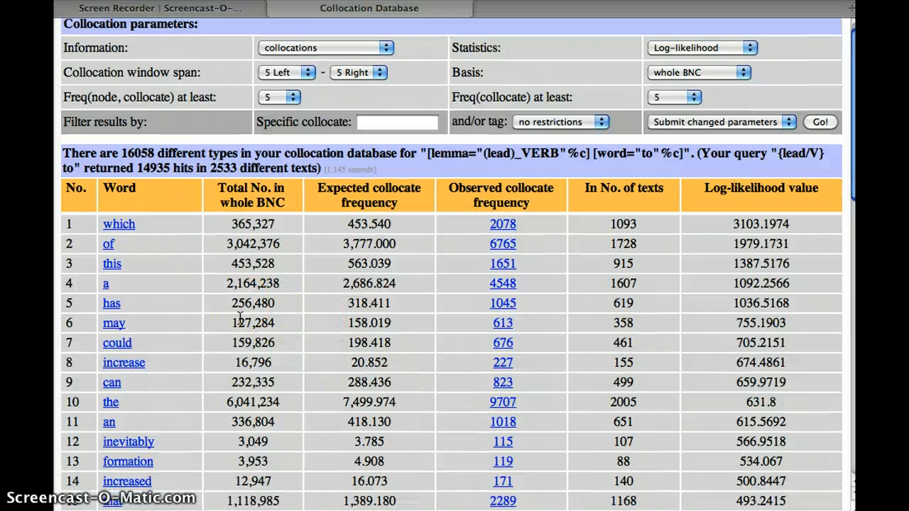
pyautogui.scroll(-2, 240, 317)
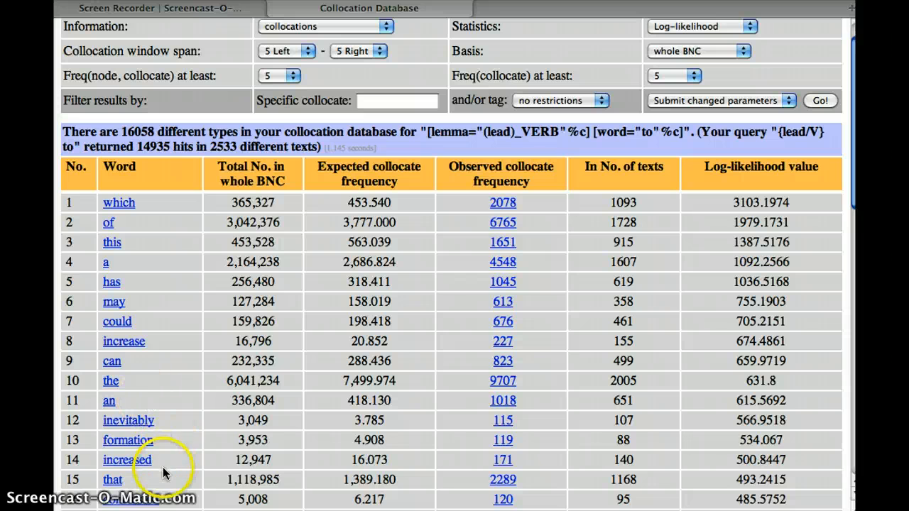
pyautogui.scroll(2, 299, 365)
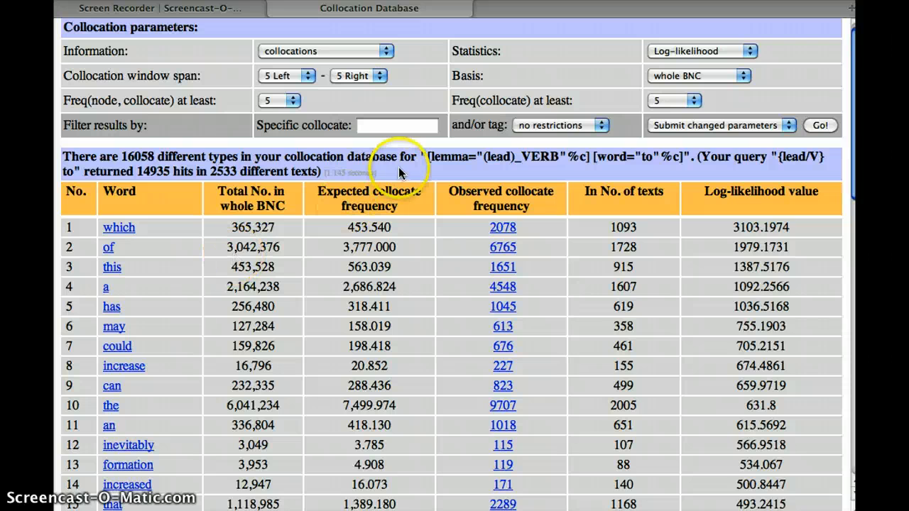
pyautogui.click(540, 124)
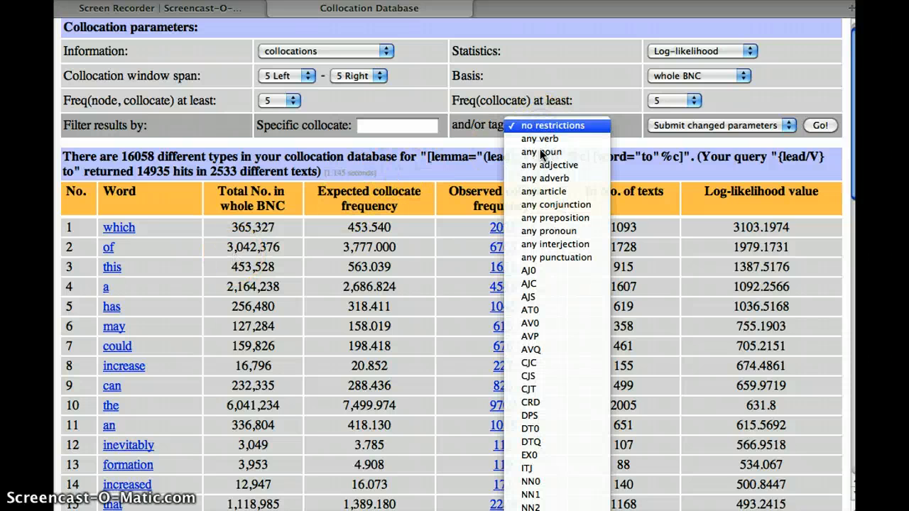
pyautogui.click(540, 152)
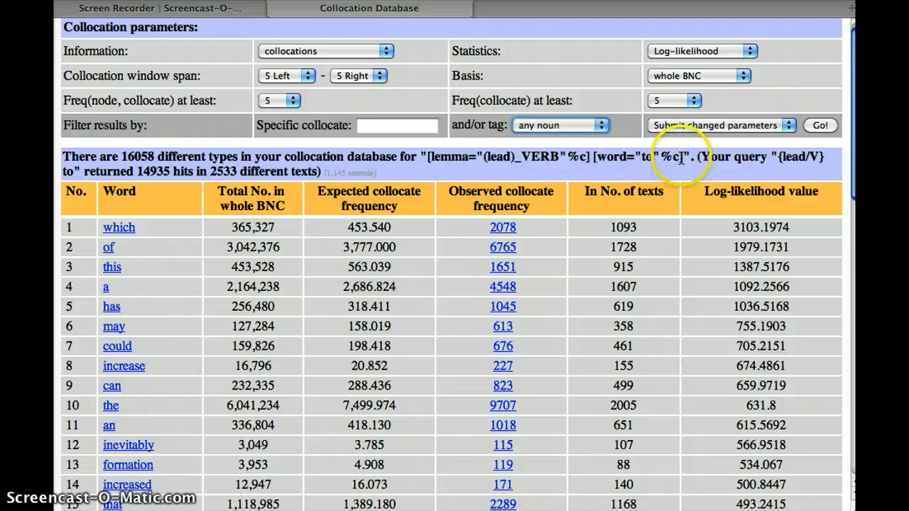
pyautogui.click(820, 126)
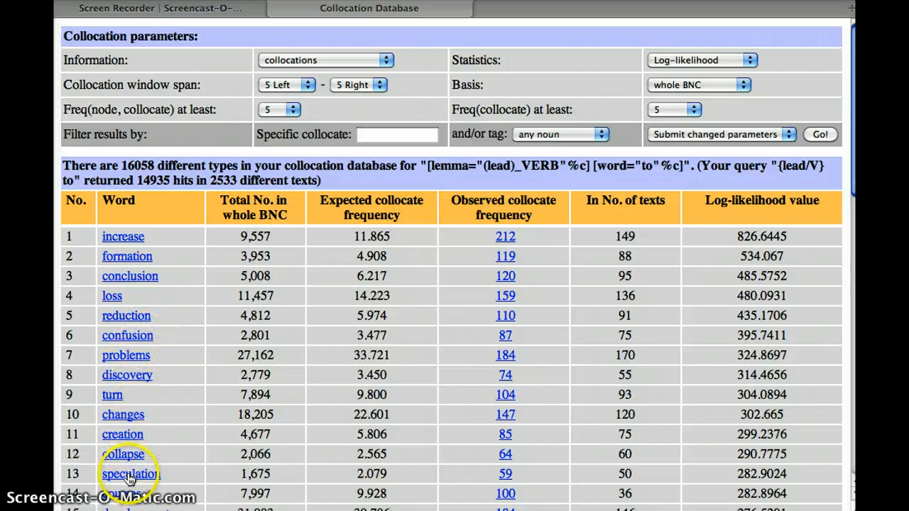
# Examine the noun collocates of {lead/V} to, looking for negative outcomes among the highest-ranked words.
pyautogui.scroll(-3, 128, 465)
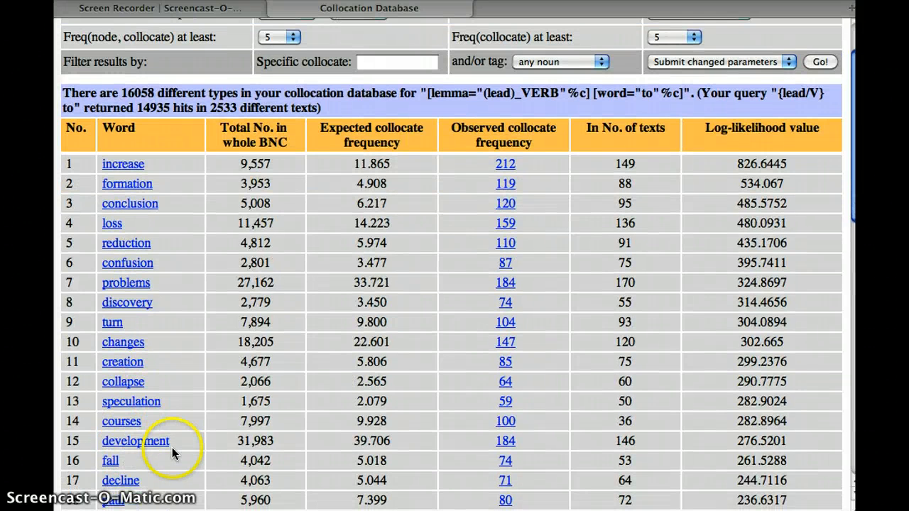
pyautogui.scroll(-2, 171, 447)
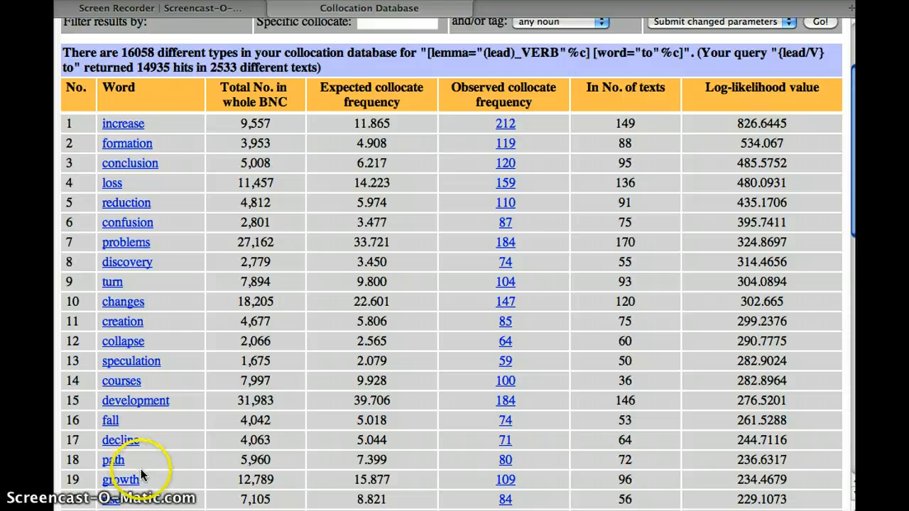
pyautogui.scroll(-2, 141, 468)
pyautogui.scroll(-2, 141, 469)
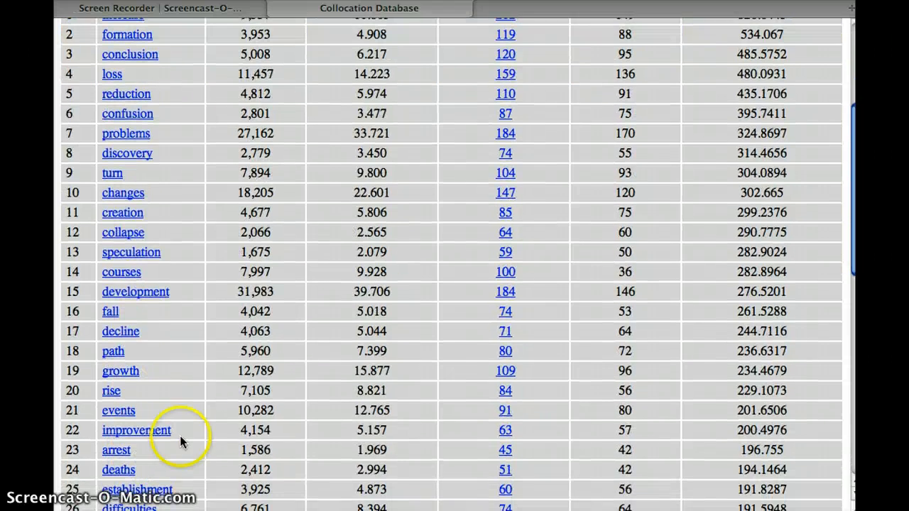
pyautogui.scroll(1, 190, 458)
pyautogui.scroll(-3, 190, 457)
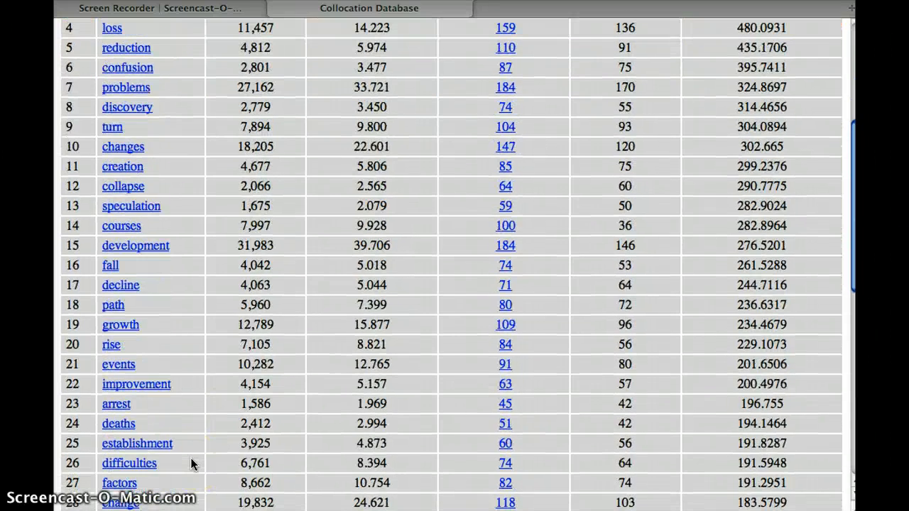
pyautogui.scroll(10, 164, 460)
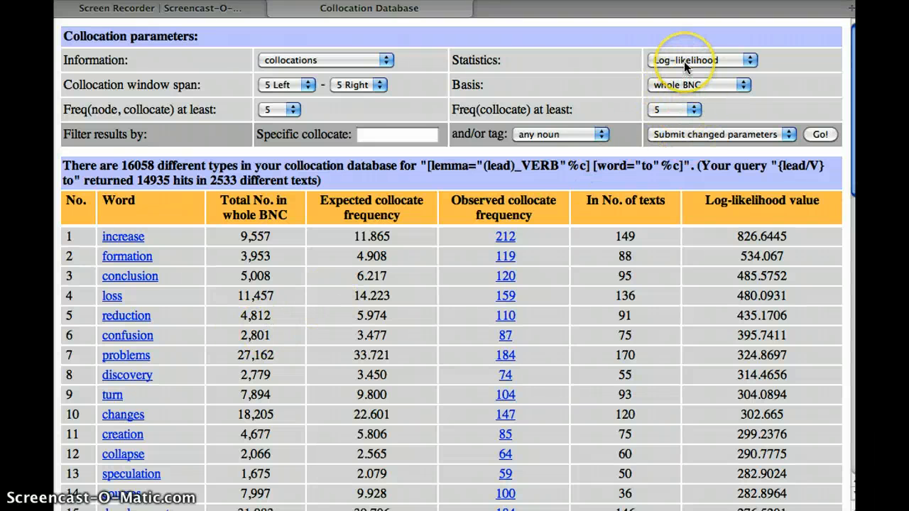
# Download all the noun collocation results for {lead/V} to as a text file.
pyautogui.click(676, 140)
pyautogui.click(677, 151)
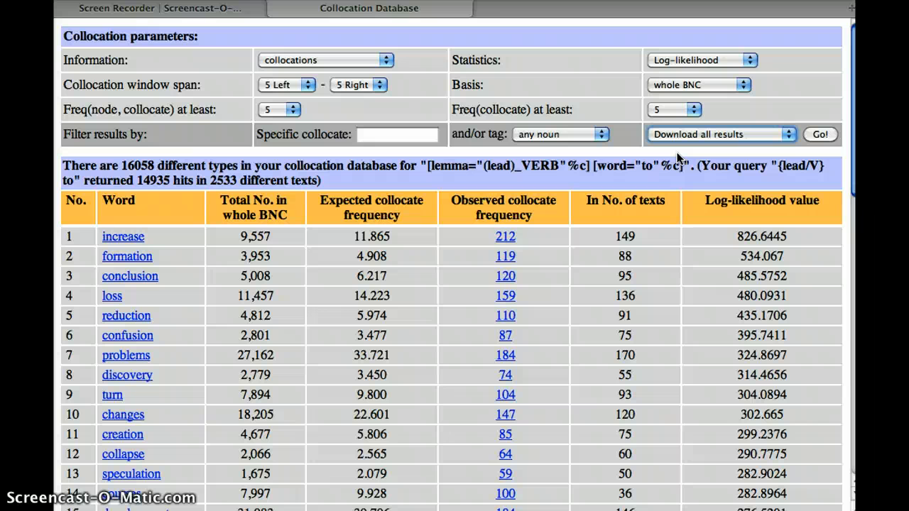
pyautogui.click(816, 134)
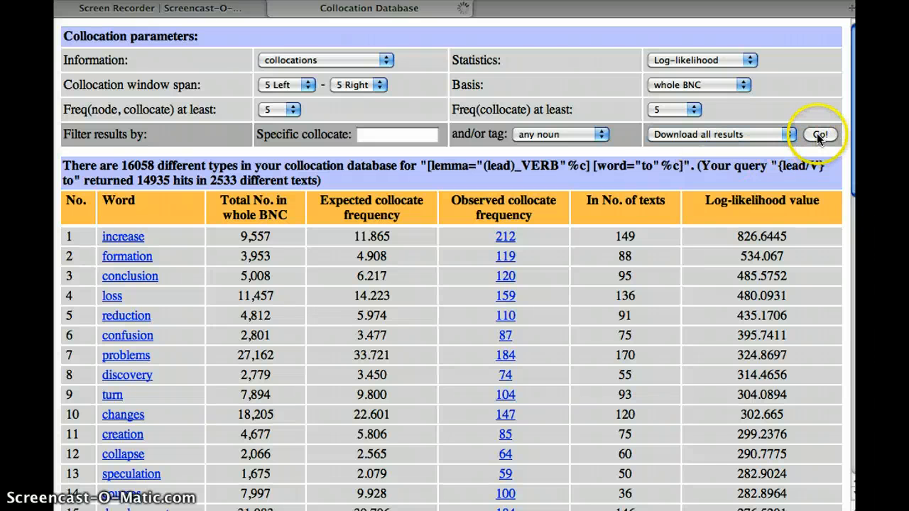
pyautogui.click(522, 325)
pyautogui.click(439, 145)
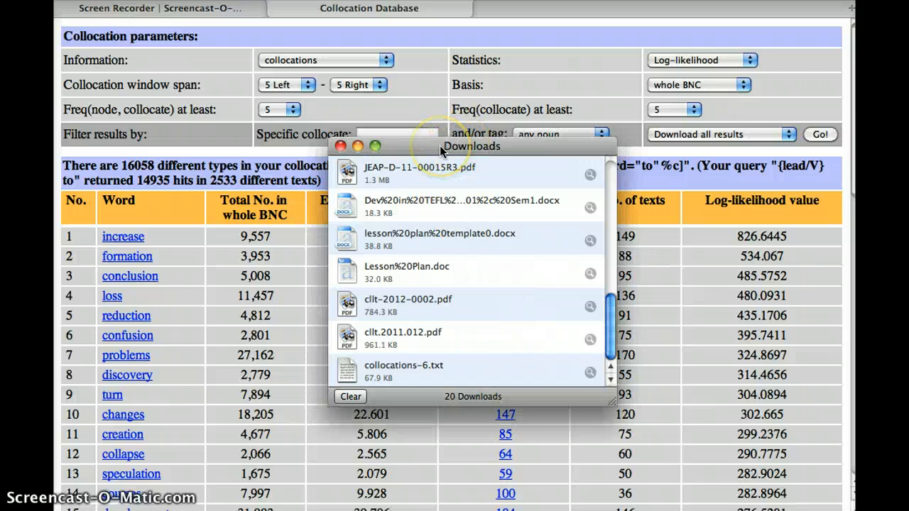
# Open the downloaded collocations-6.txt, look over its collocate list, and put the Downloads and text windows away.
pyautogui.click(342, 146)
pyautogui.doubleClick(387, 370)
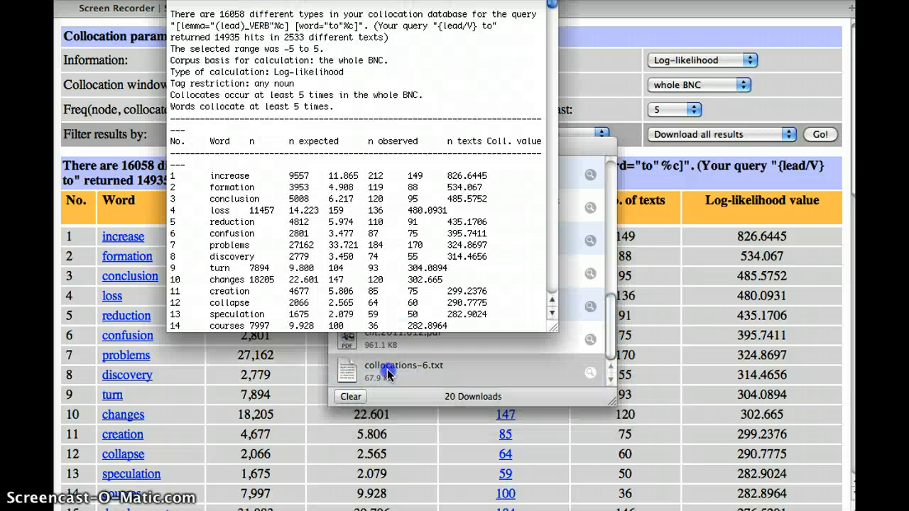
pyautogui.click(578, 146)
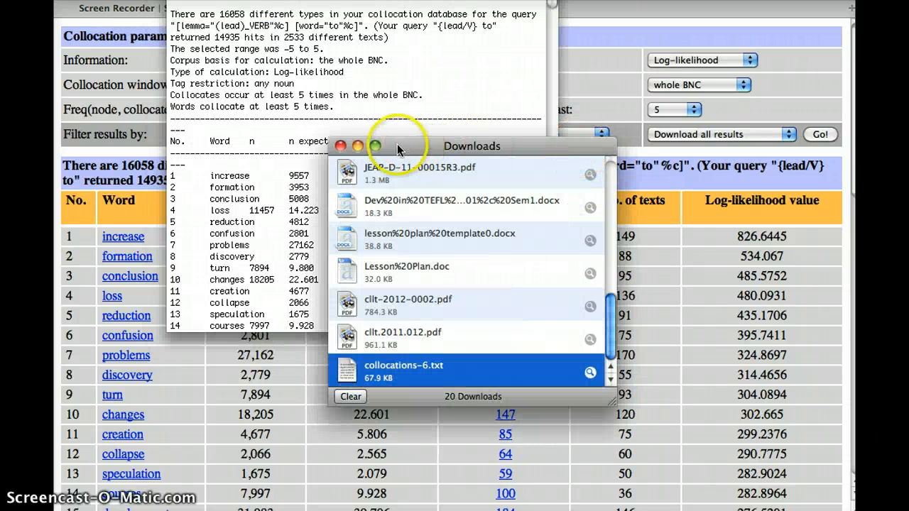
pyautogui.click(340, 146)
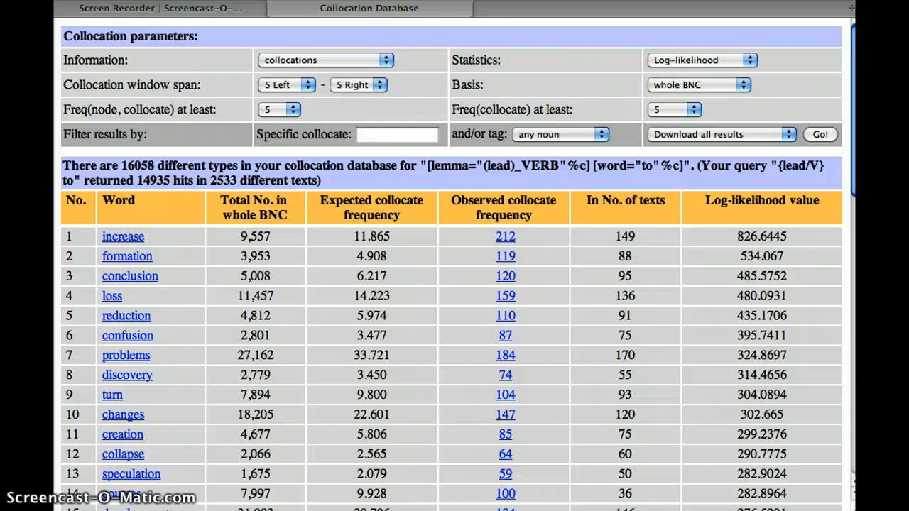
pyautogui.scroll(-1, 433, 143)
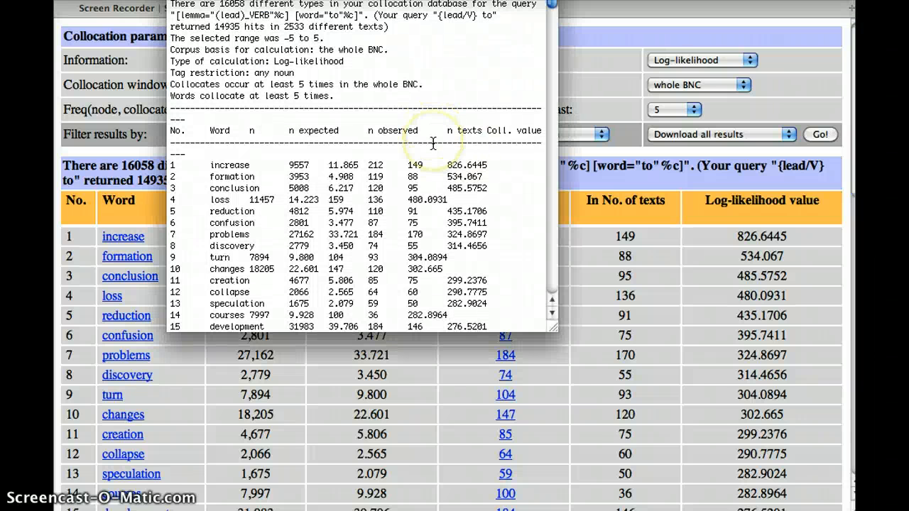
pyautogui.moveTo(426, 0); pyautogui.dragTo(908, 37)
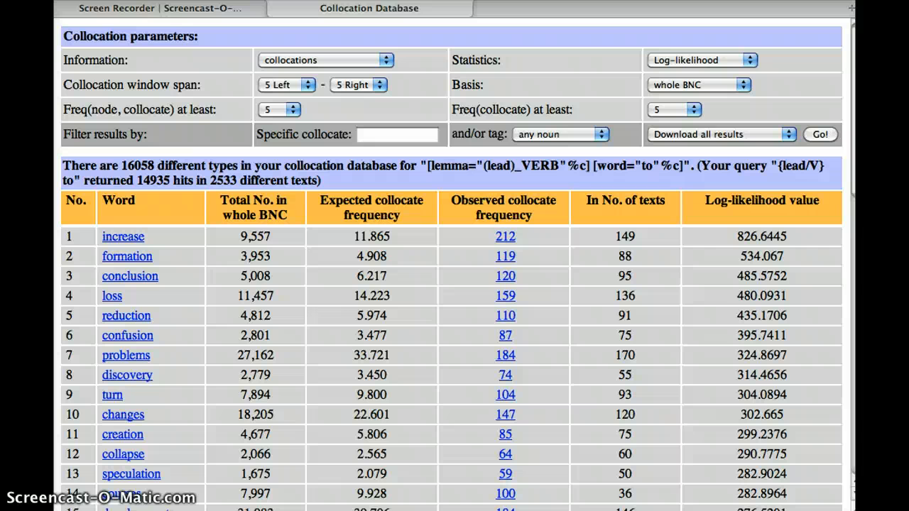
# Start a new query from the collocation results and reload the {lead/V} to query from the query history.
pyautogui.click(746, 134)
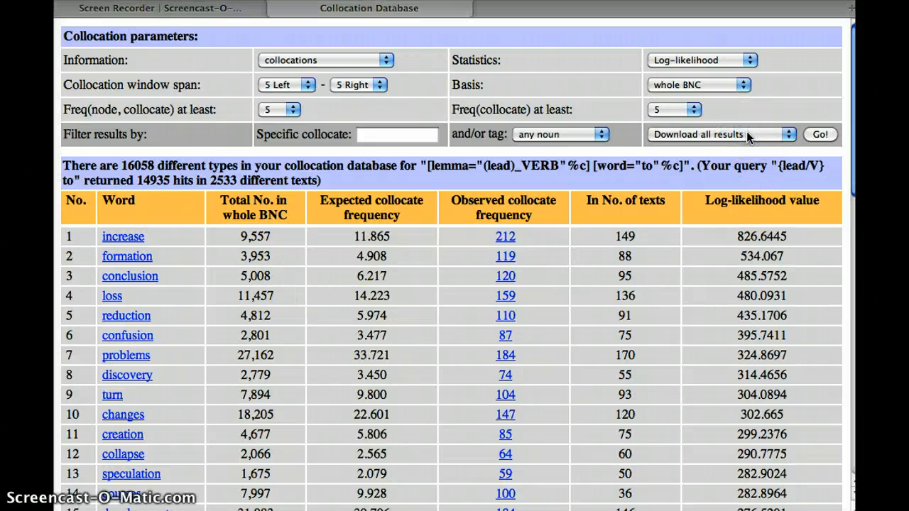
pyautogui.click(746, 133)
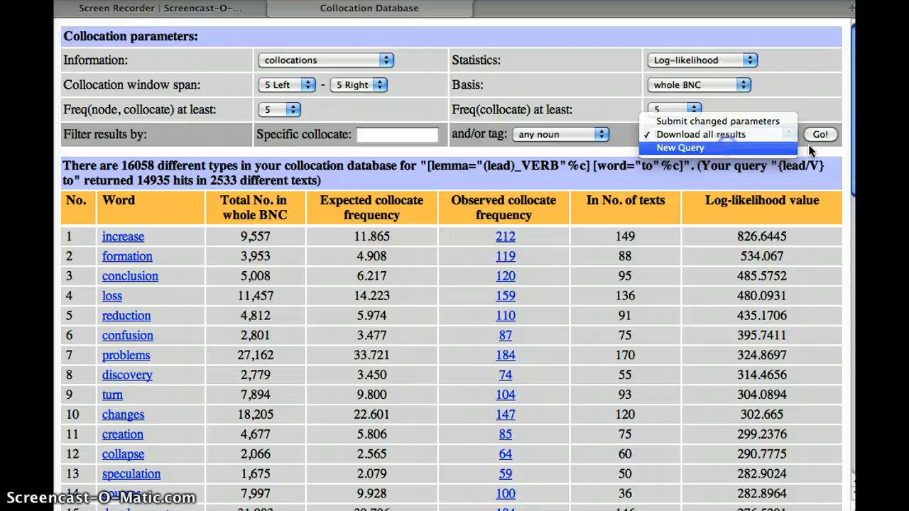
pyautogui.click(745, 147)
pyautogui.click(820, 134)
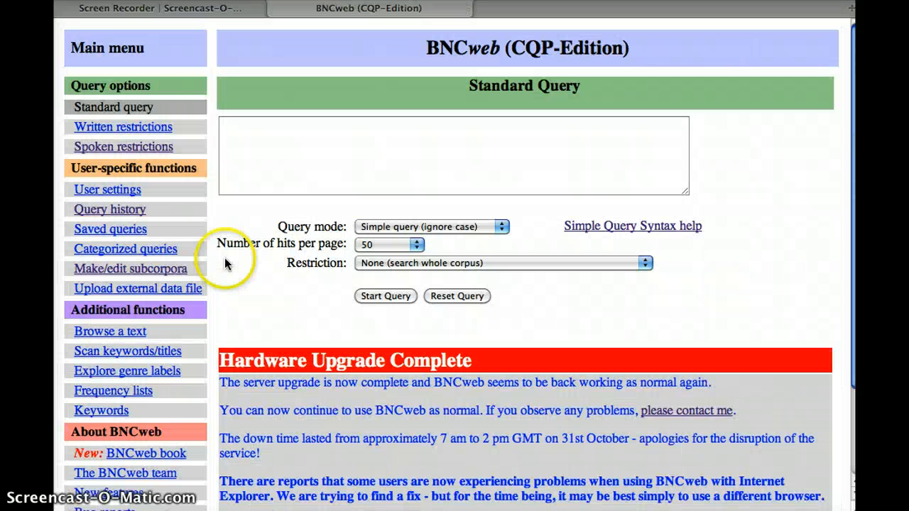
pyautogui.click(254, 139)
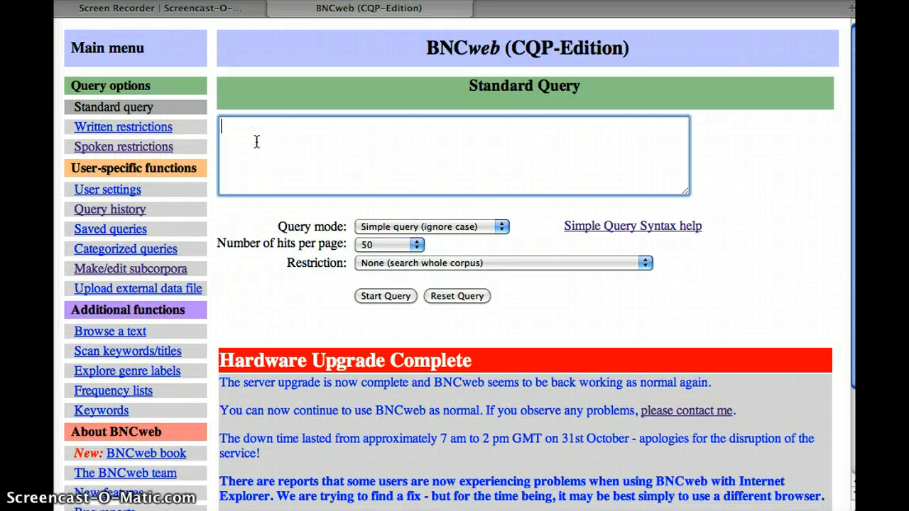
pyautogui.click(89, 212)
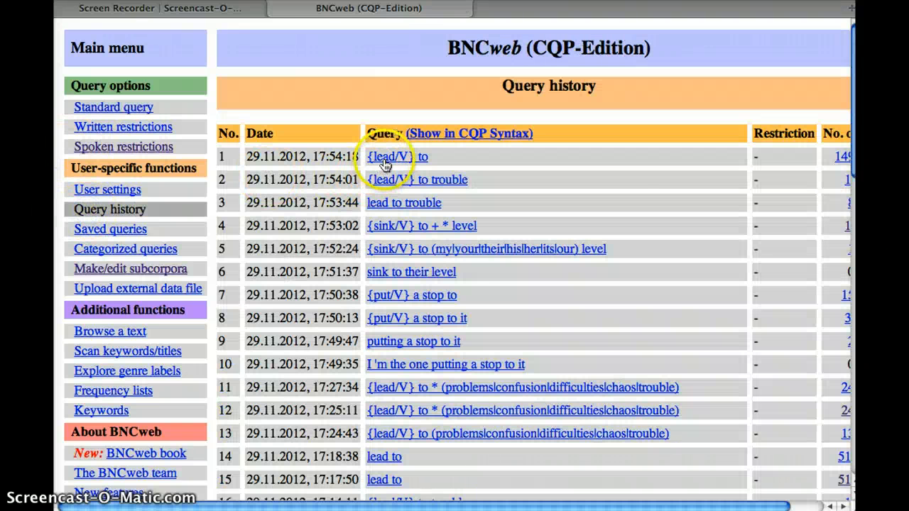
pyautogui.click(389, 163)
# Extend the query to {lead/V} to (trouble|confusion|problems|collapse|difficulties) and run it on the whole corpus.
pyautogui.click(307, 131)
pyautogui.write(')')
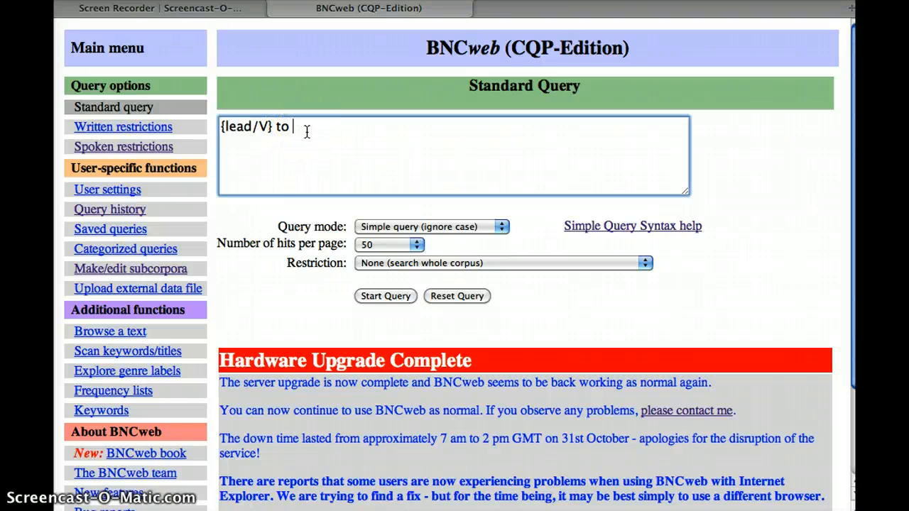
pyautogui.press('BackSpace')
pyautogui.write('(trouble|confusion|problems')
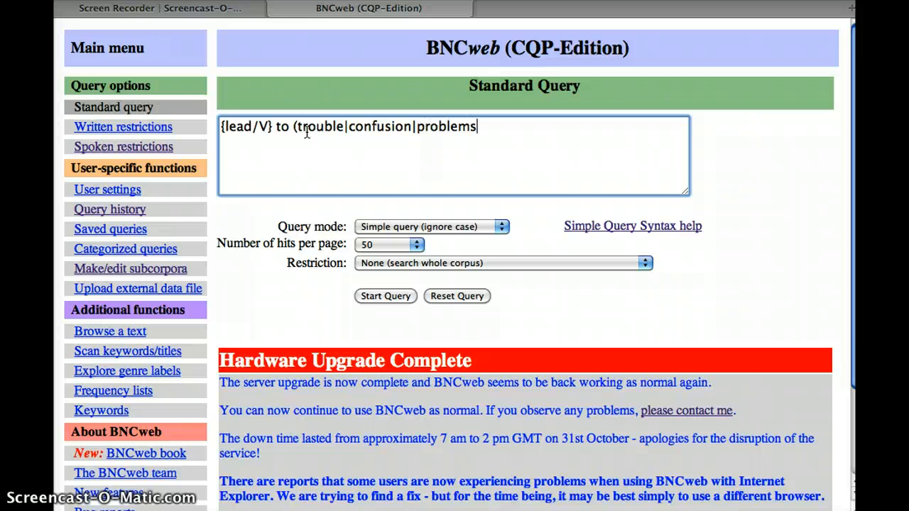
pyautogui.write('|collapse')
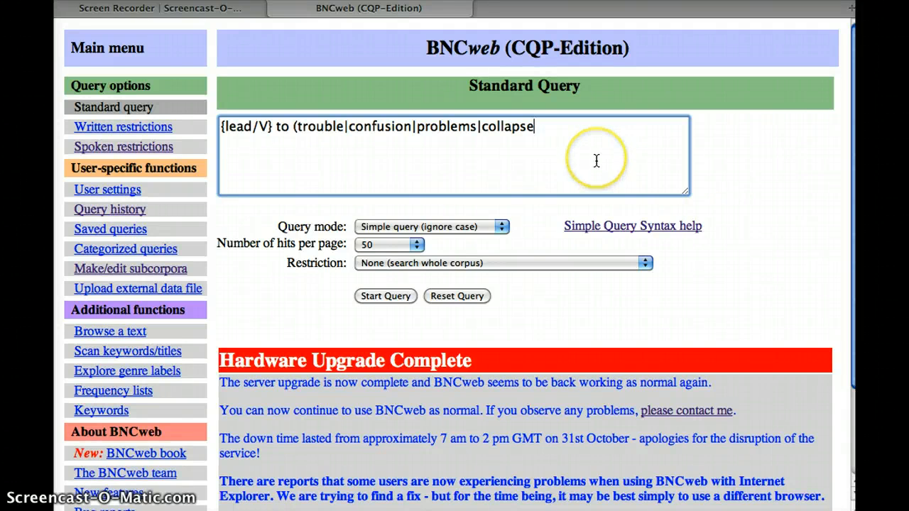
pyautogui.write('|difficulties')
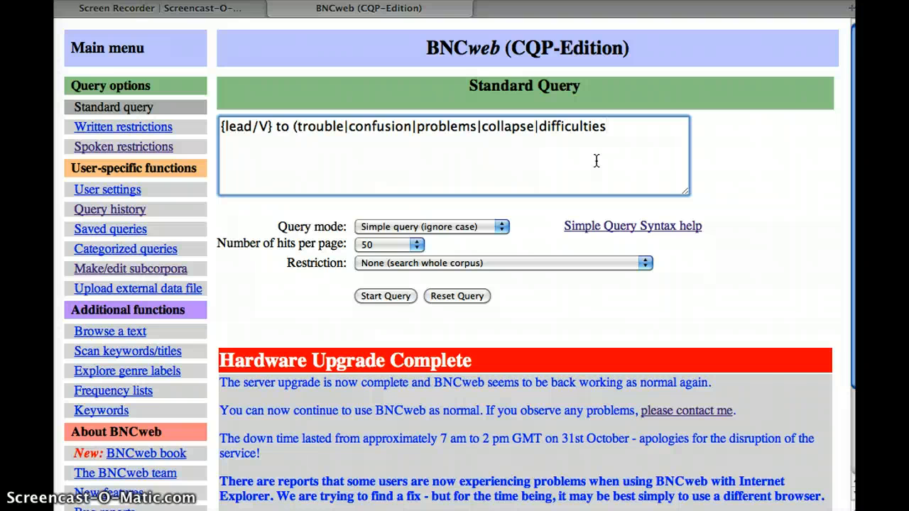
pyautogui.write(')')
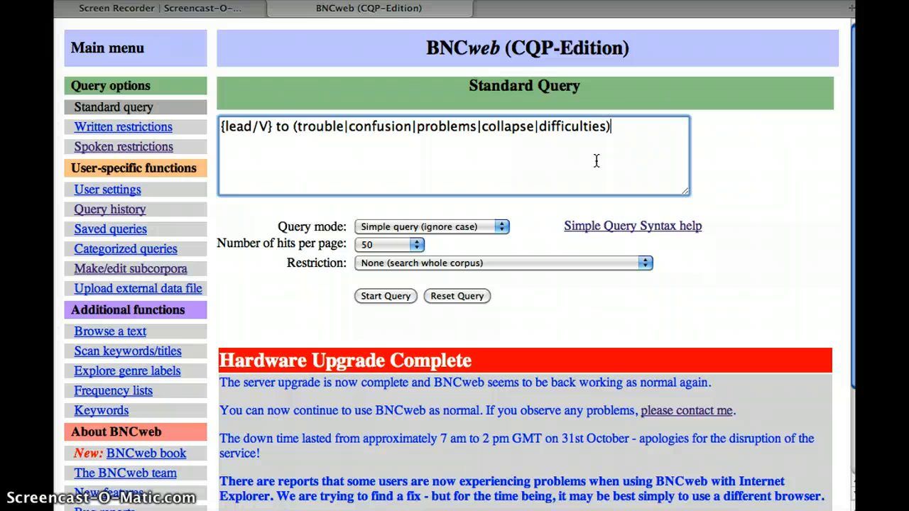
pyautogui.click(388, 297)
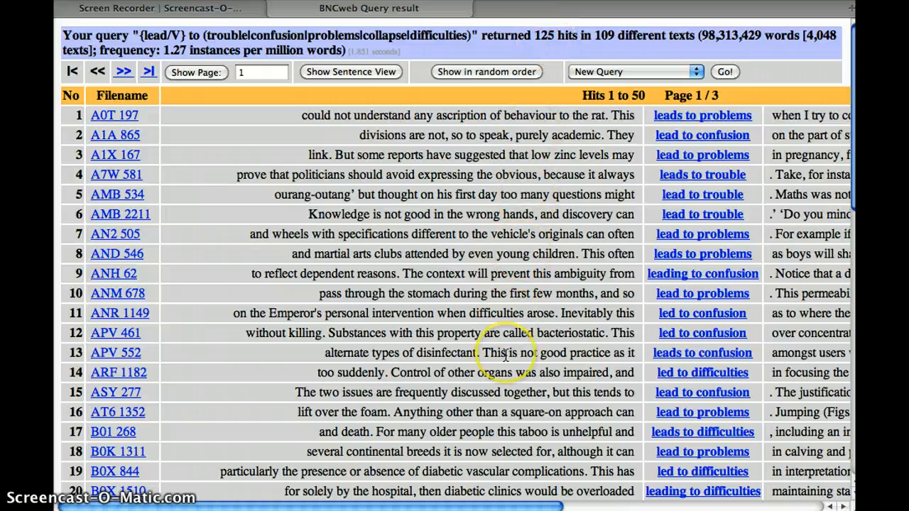
# Skim the concordance lines, return to the query form, insert the wildcard * before the bracketed nouns and run the query.
pyautogui.hscroll(3, 493, 351)
pyautogui.scroll(-15, 506, 355)
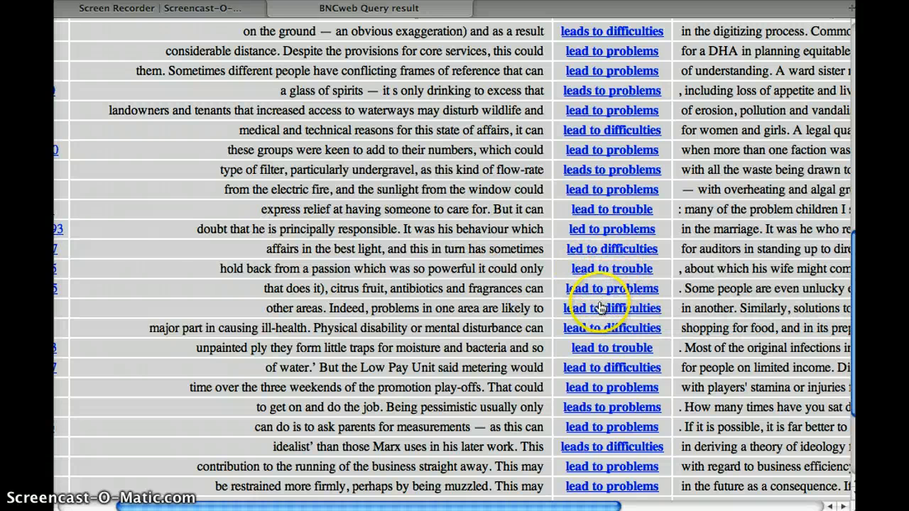
pyautogui.scroll(10, 438, 281)
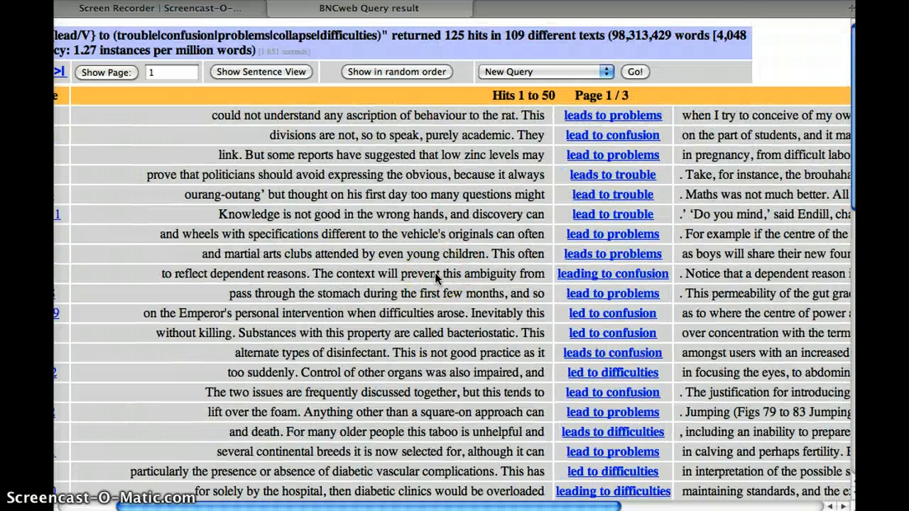
pyautogui.press('super+Left')
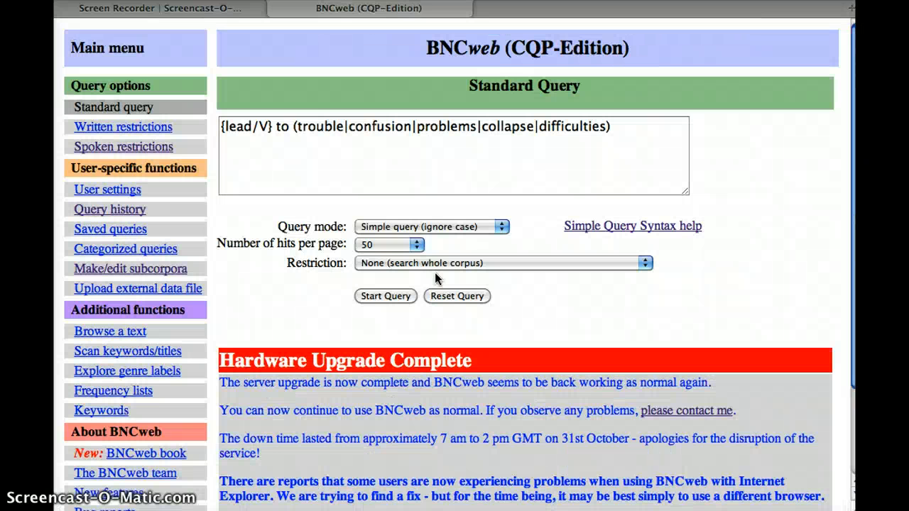
pyautogui.click(291, 130)
pyautogui.write('*')
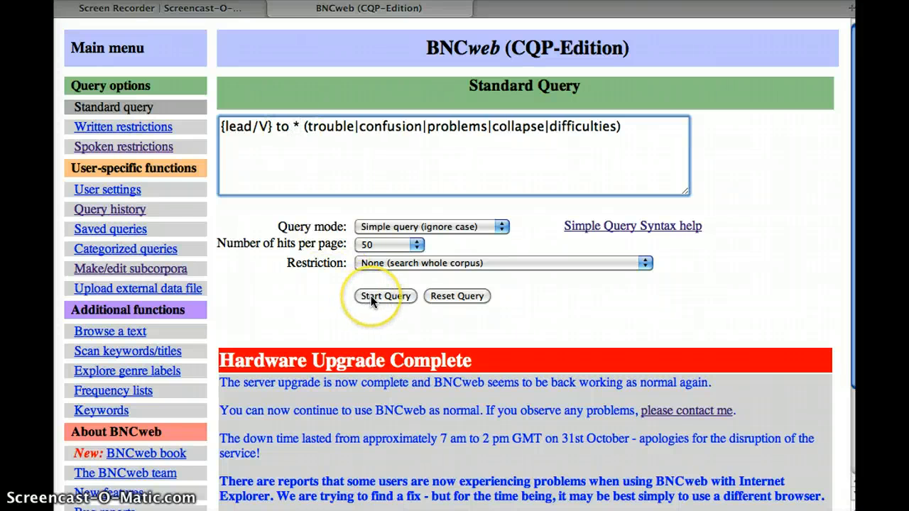
pyautogui.click(371, 295)
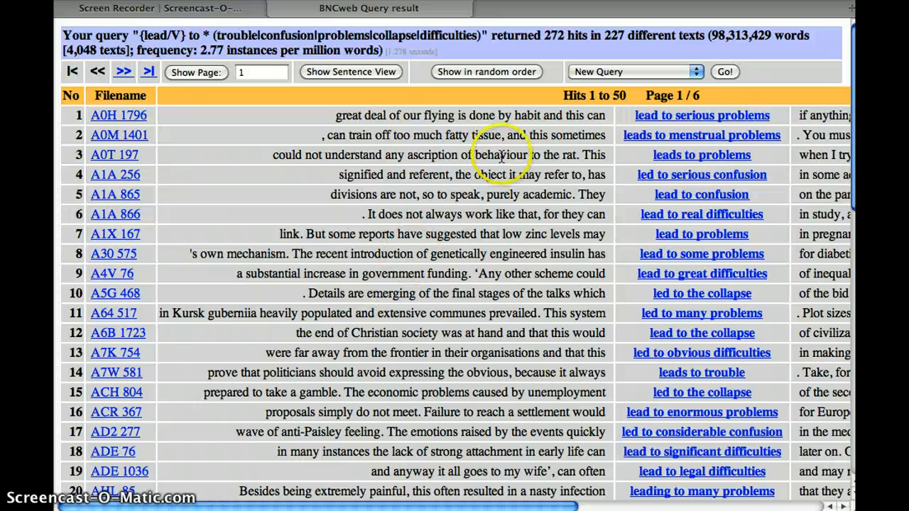
# Show the distribution of the wildcard query's hits and examine the spoken, written and derived text type frequencies.
pyautogui.click(609, 71)
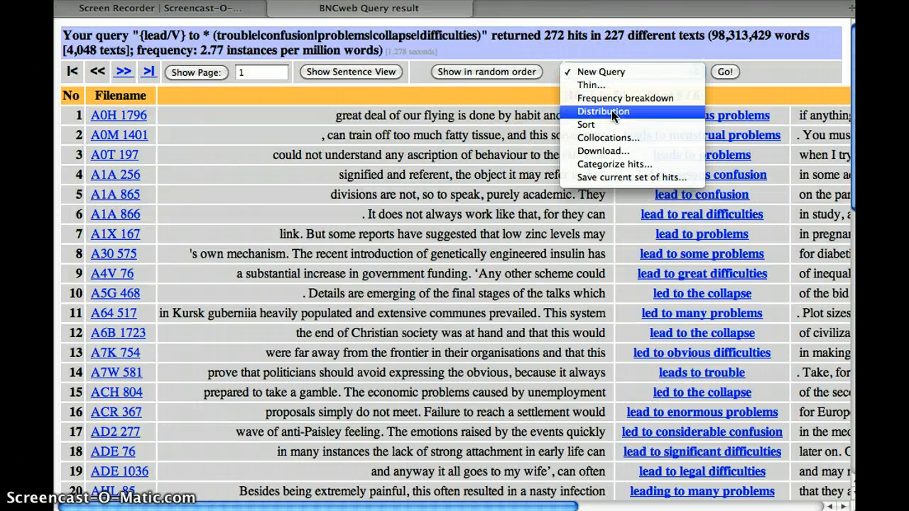
pyautogui.click(612, 112)
pyautogui.click(723, 71)
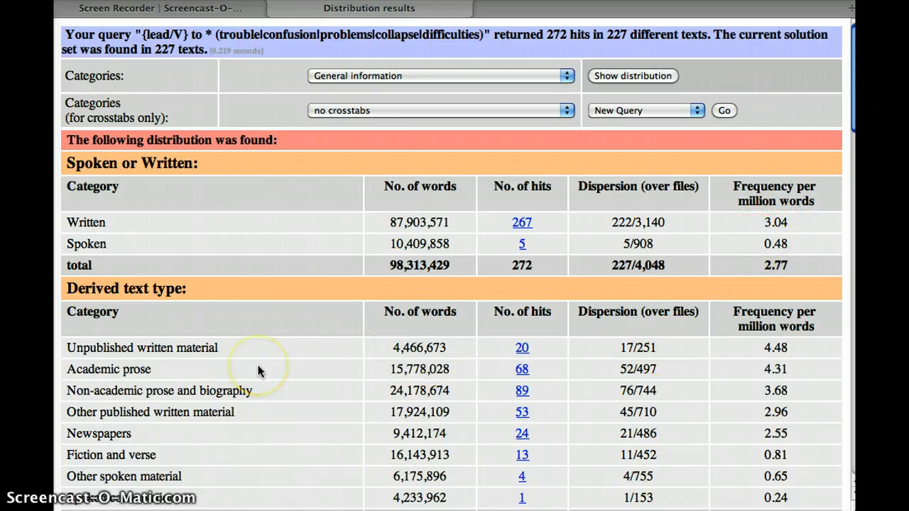
pyautogui.scroll(-1, 184, 358)
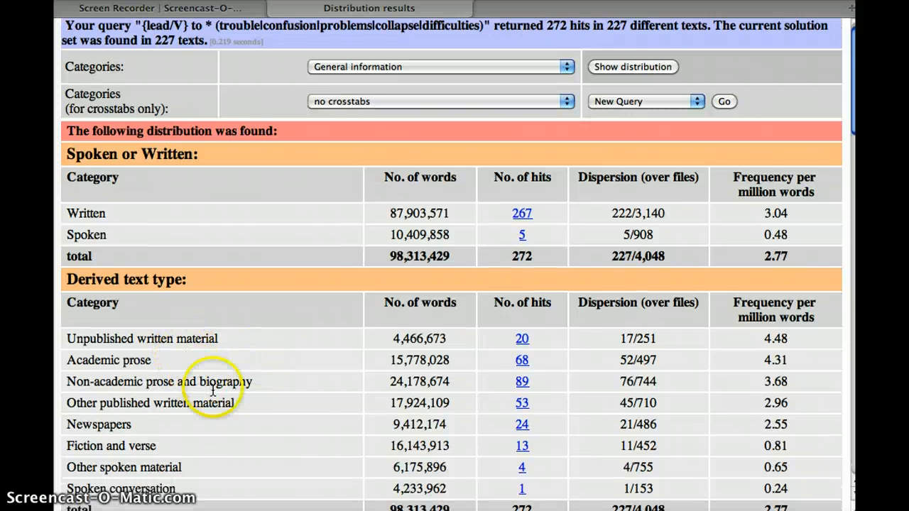
pyautogui.scroll(-3, 267, 393)
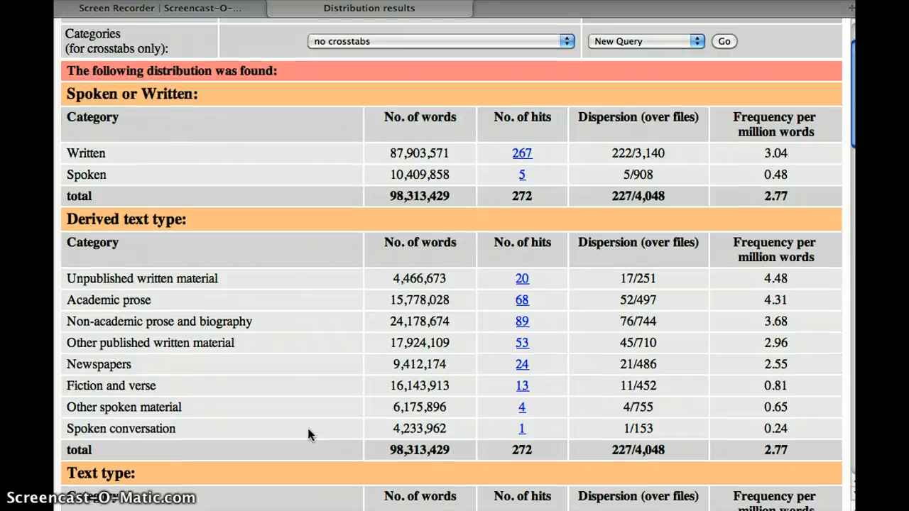
pyautogui.scroll(-2, 308, 428)
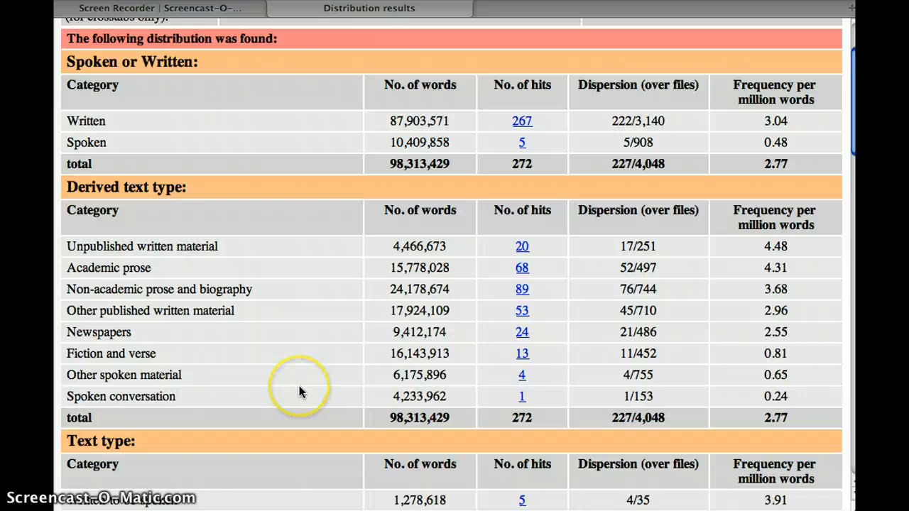
pyautogui.scroll(5, 262, 392)
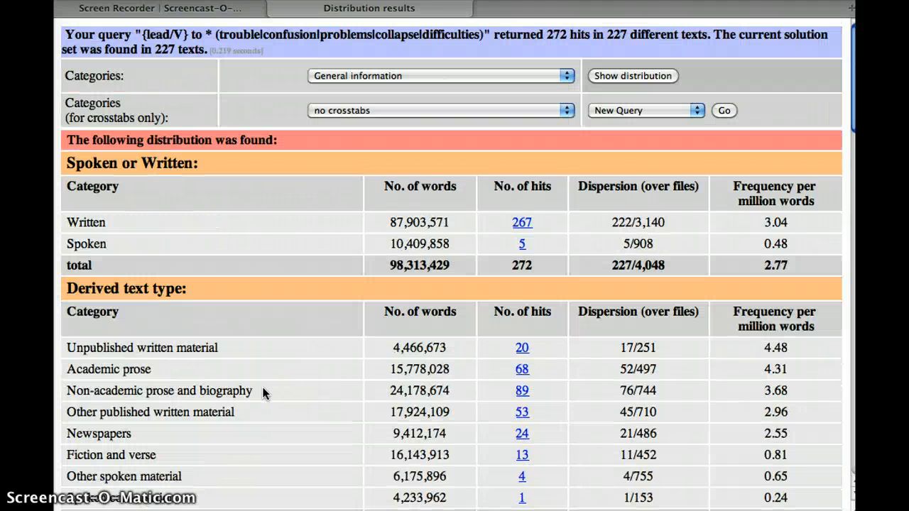